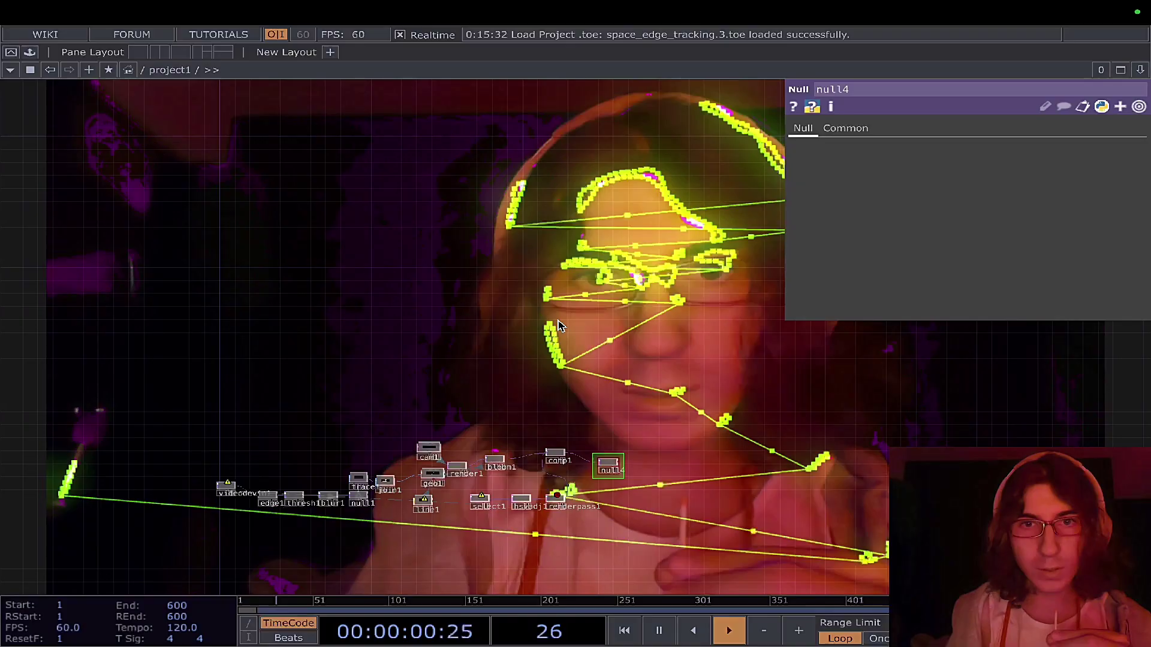
Shift the network view slightly left toward the null4 output node.
{"action": "left_click_drag", "start_coordinate": [627, 307], "coordinate": [602, 314]}
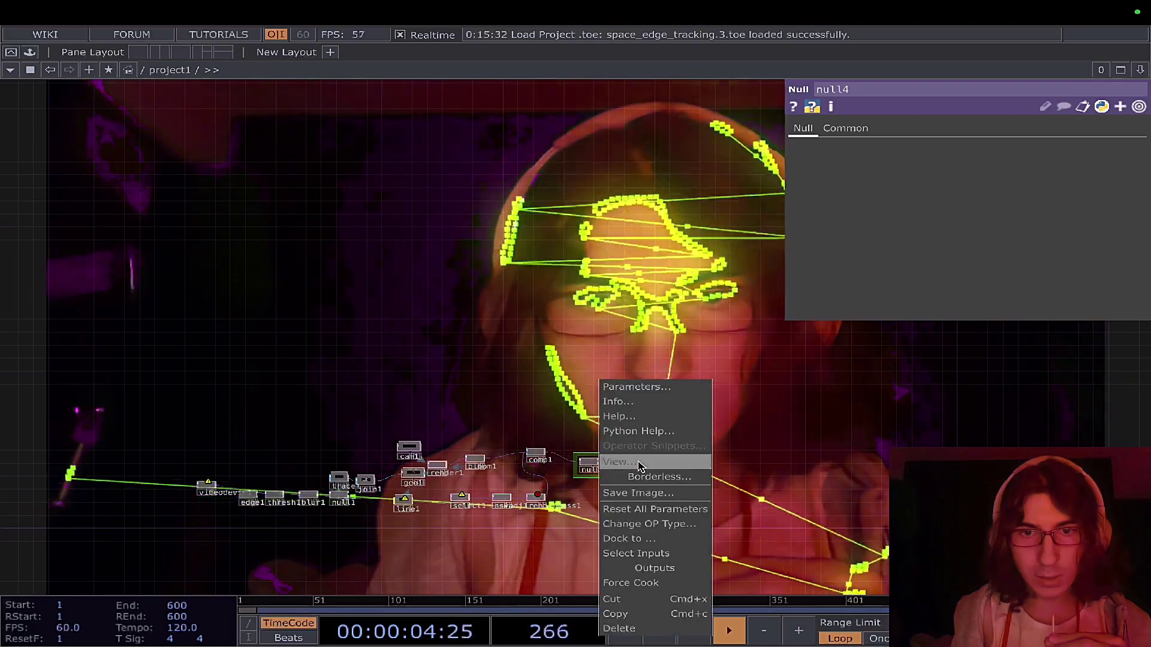
Show null4 in a separate maximized viewer and move it up to reveal the timeline.
{"action": "left_click", "coordinate": [639, 466]}
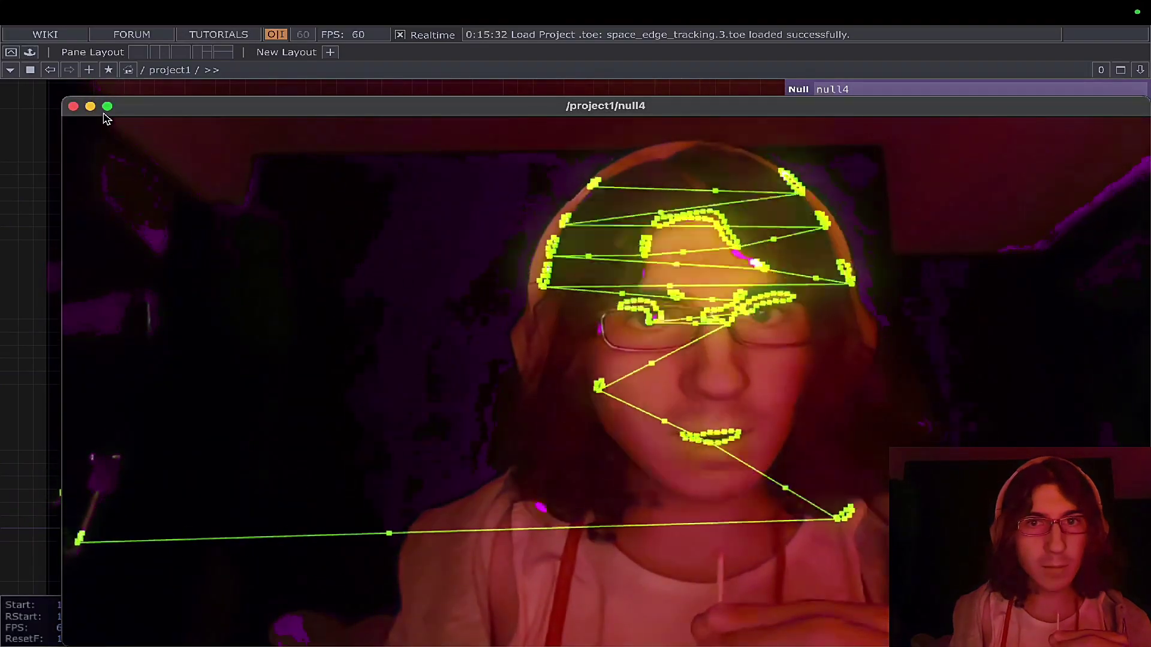
{"action": "left_click", "coordinate": [108, 107]}
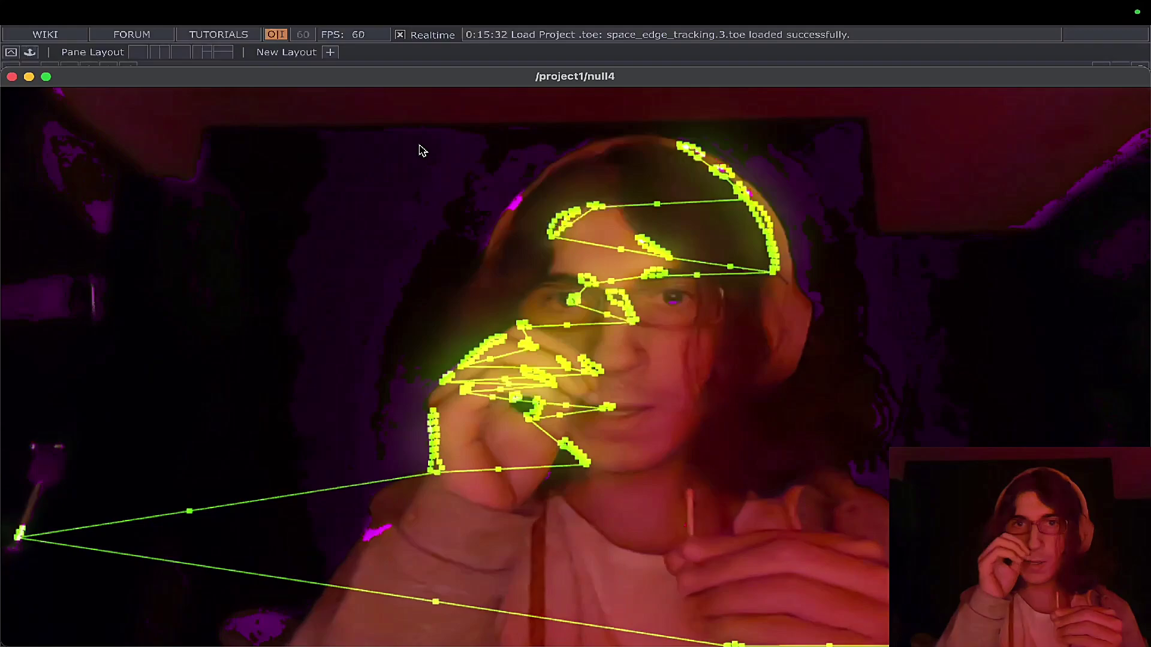
{"action": "left_click_drag", "start_coordinate": [473, 80], "coordinate": [475, 48]}
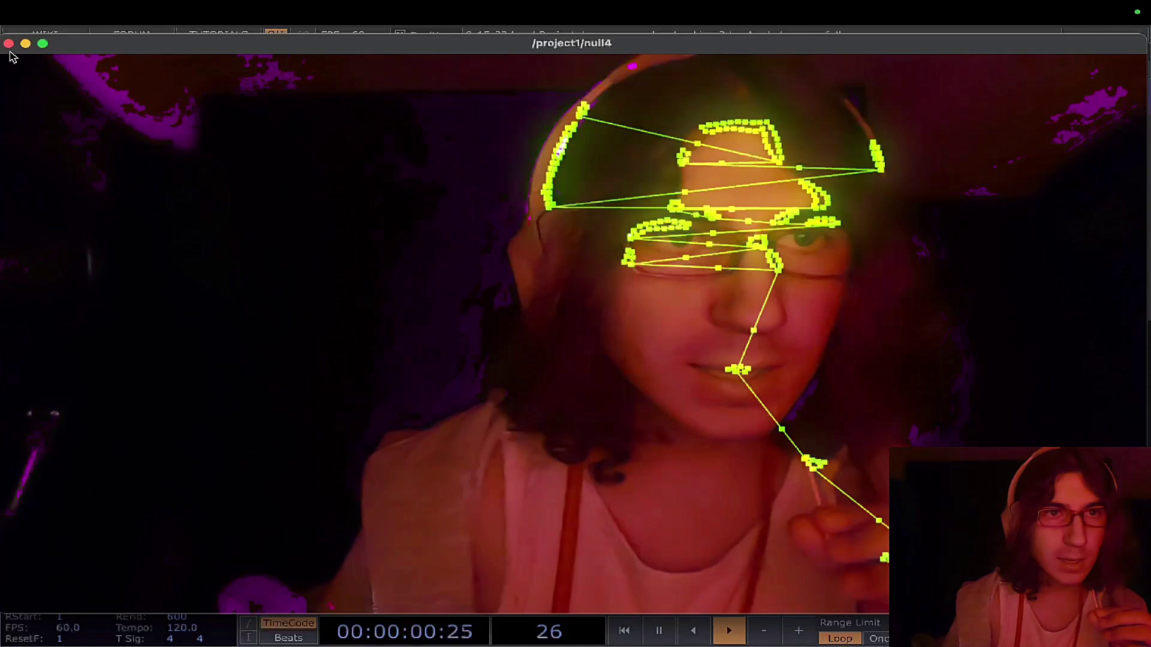
Close the null4 viewer and frame the whole node chain with H.
{"action": "key", "text": "Escape"}
{"action": "left_click_drag", "start_coordinate": [493, 226], "coordinate": [429, 252]}
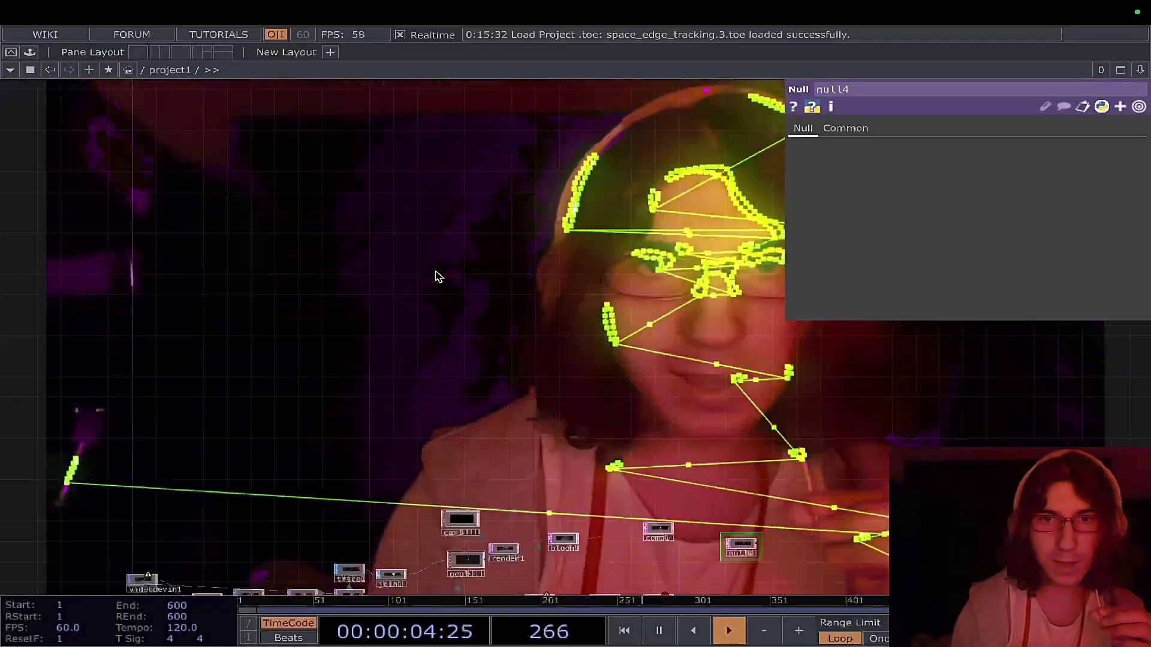
{"action": "key", "text": "h"}
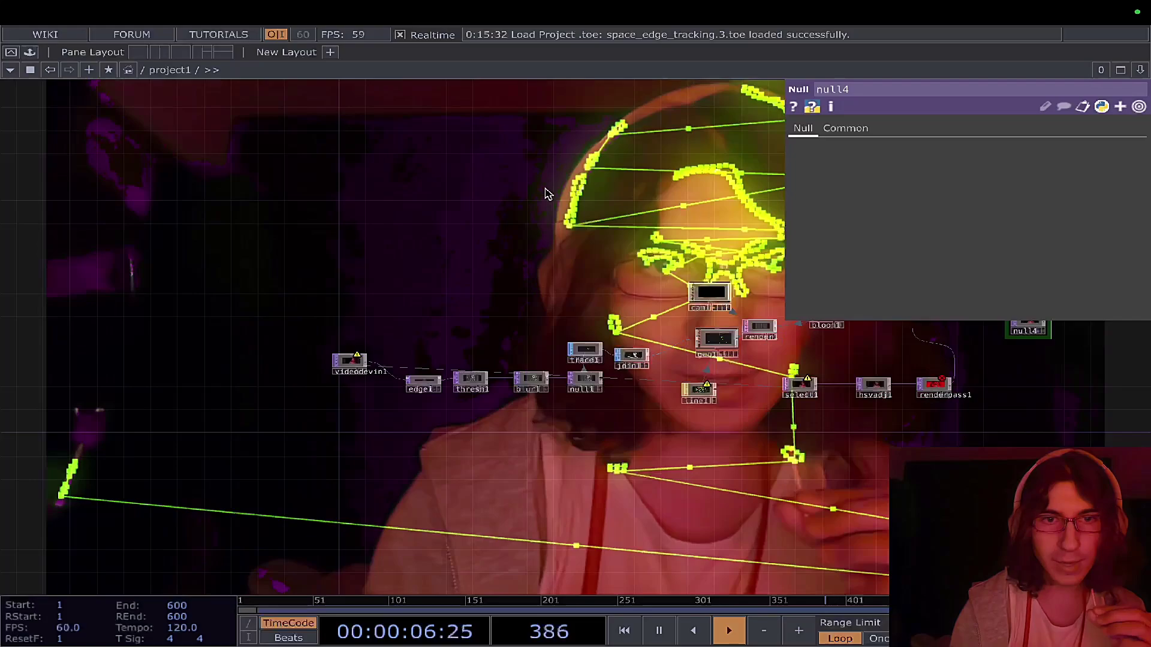
Zoom and pan the network onto the videodevin1 webcam input and edge1.
{"action": "scroll", "coordinate": [422, 300], "scroll_direction": "up", "scroll_amount": 5}
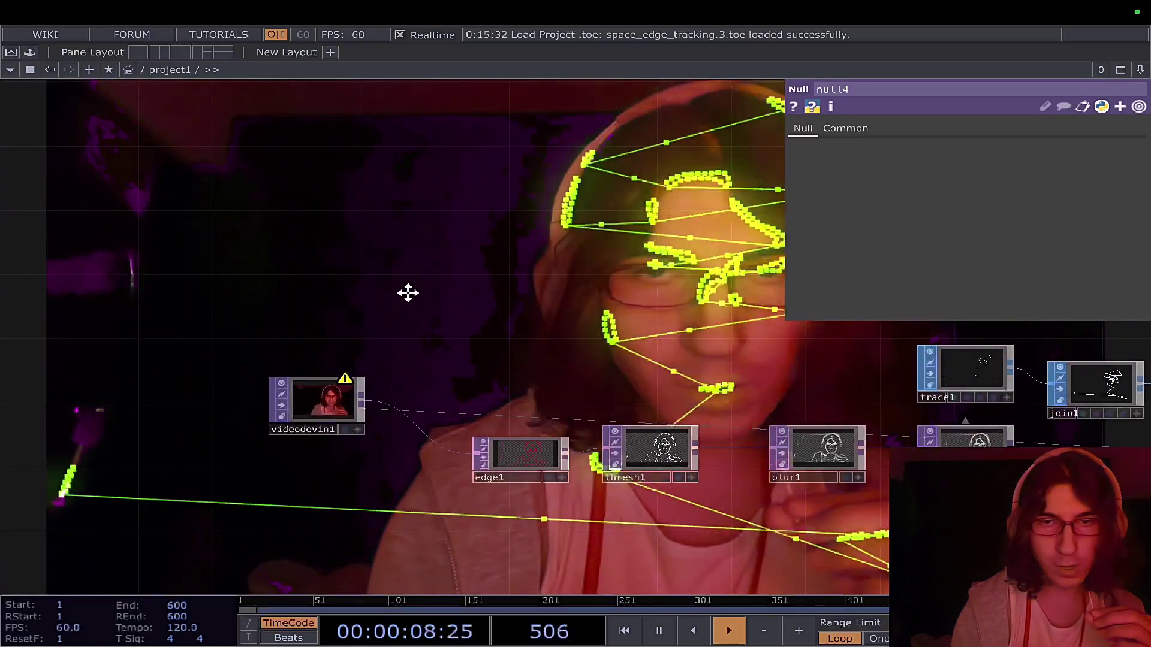
{"action": "left_click_drag", "start_coordinate": [407, 293], "coordinate": [578, 250]}
{"action": "scroll", "coordinate": [509, 238], "scroll_direction": "up", "scroll_amount": 3}
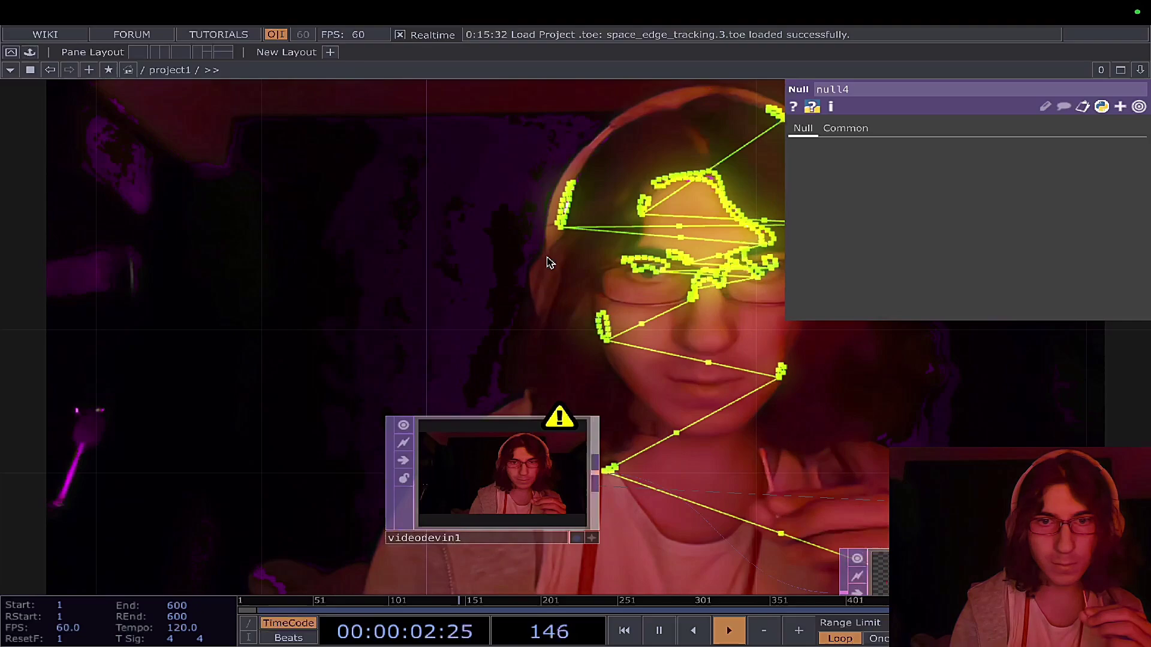
{"action": "left_click_drag", "start_coordinate": [547, 130], "coordinate": [514, 188]}
{"action": "scroll", "coordinate": [516, 189], "scroll_direction": "up", "scroll_amount": 1}
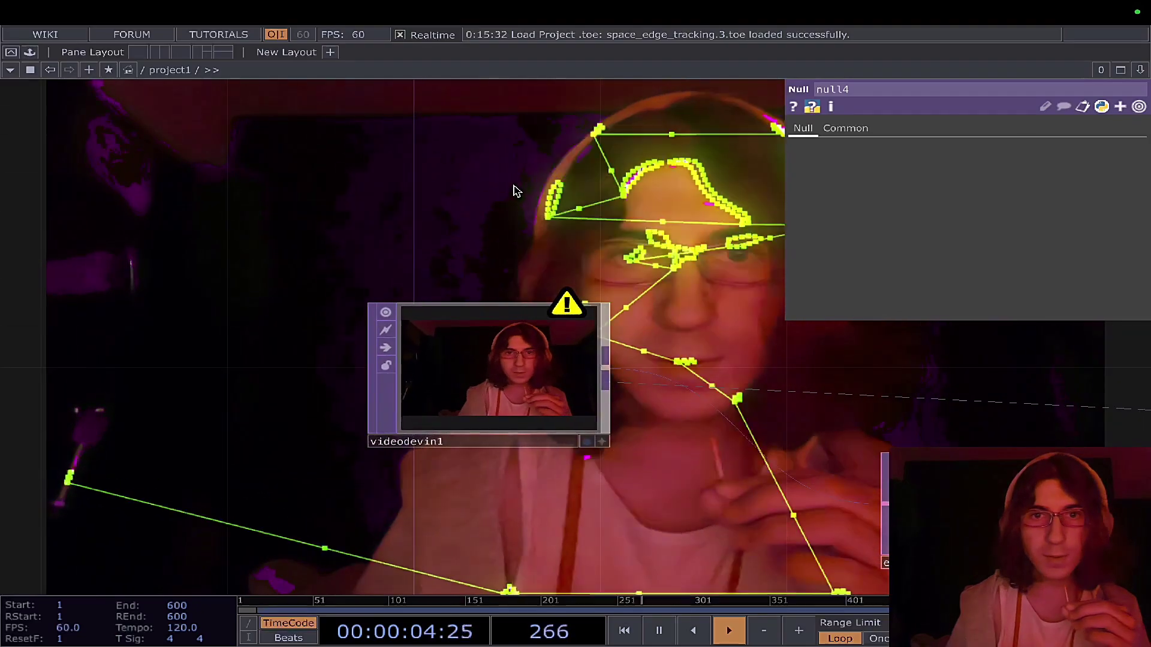
{"action": "scroll", "coordinate": [527, 242], "scroll_direction": "down", "scroll_amount": 1}
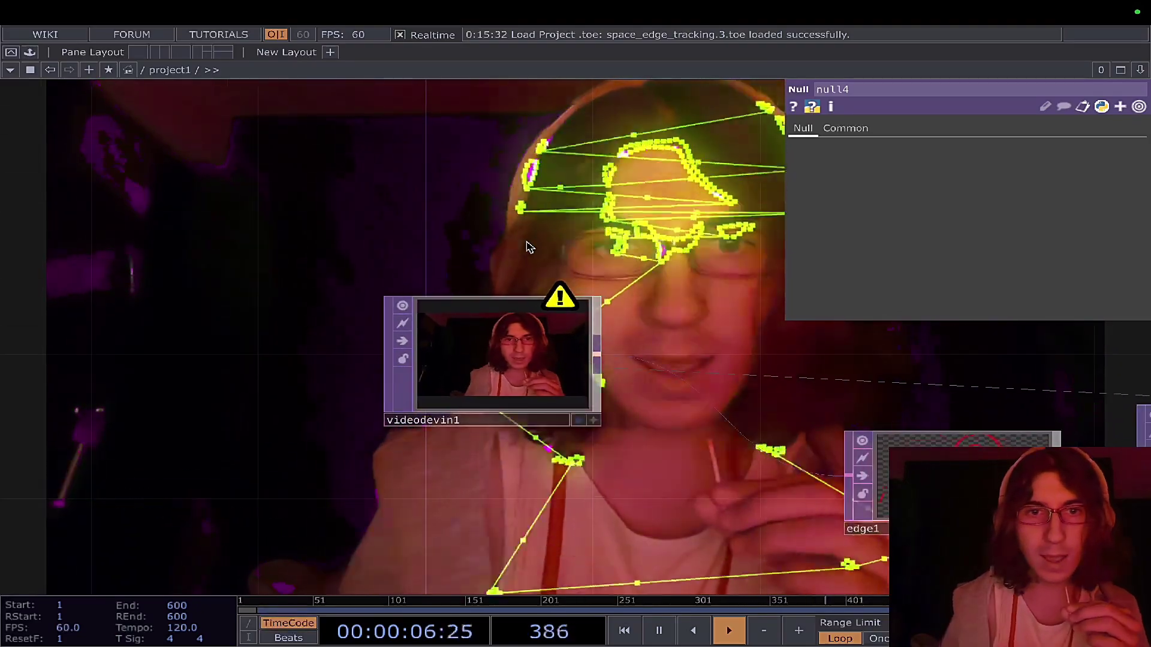
{"action": "left_click_drag", "start_coordinate": [555, 219], "coordinate": [474, 172]}
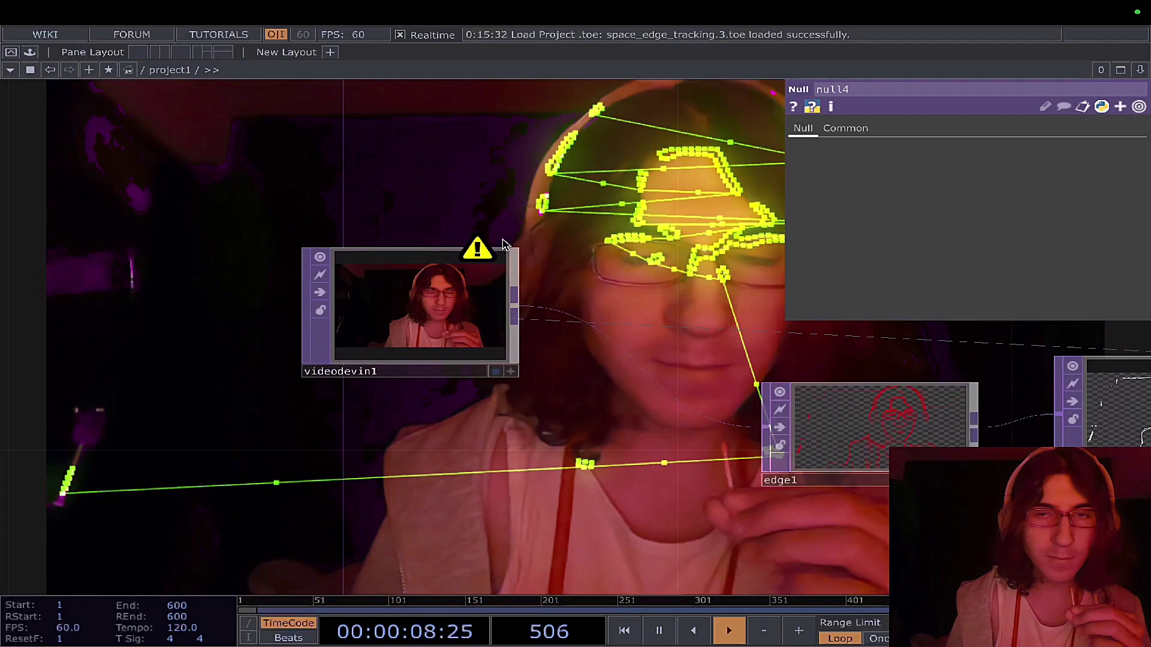
Pan along the chain from edge1, thresh1 and blur1 to null1 and trace1.
{"action": "left_click_drag", "start_coordinate": [504, 243], "coordinate": [393, 206]}
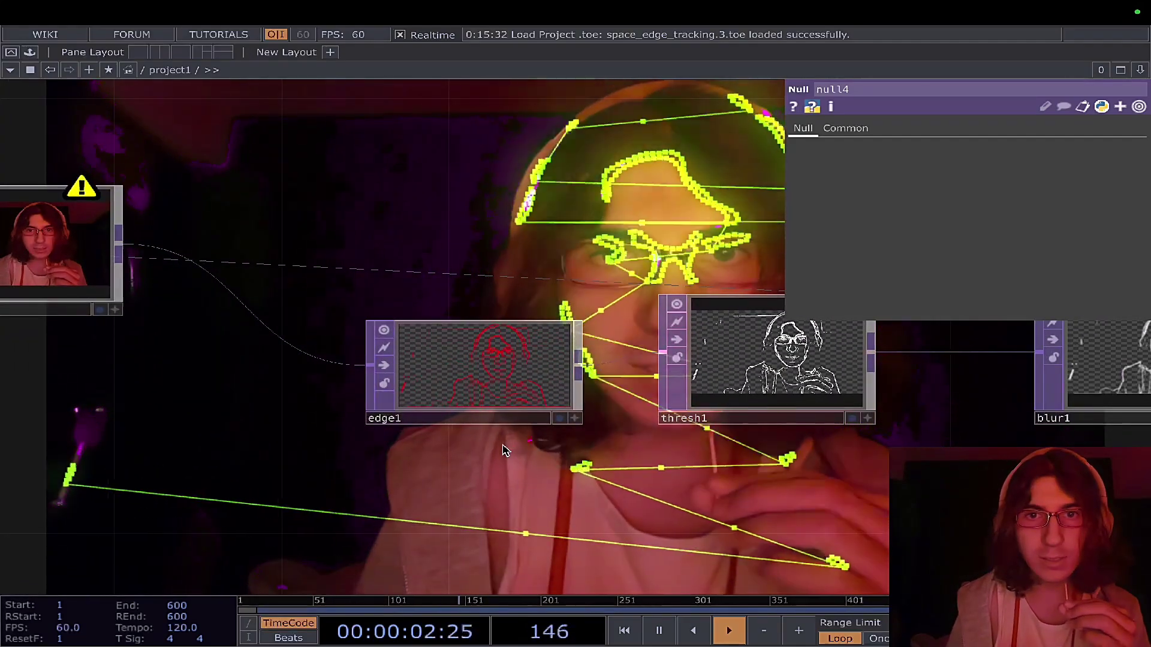
{"action": "left_click_drag", "start_coordinate": [579, 418], "coordinate": [388, 444]}
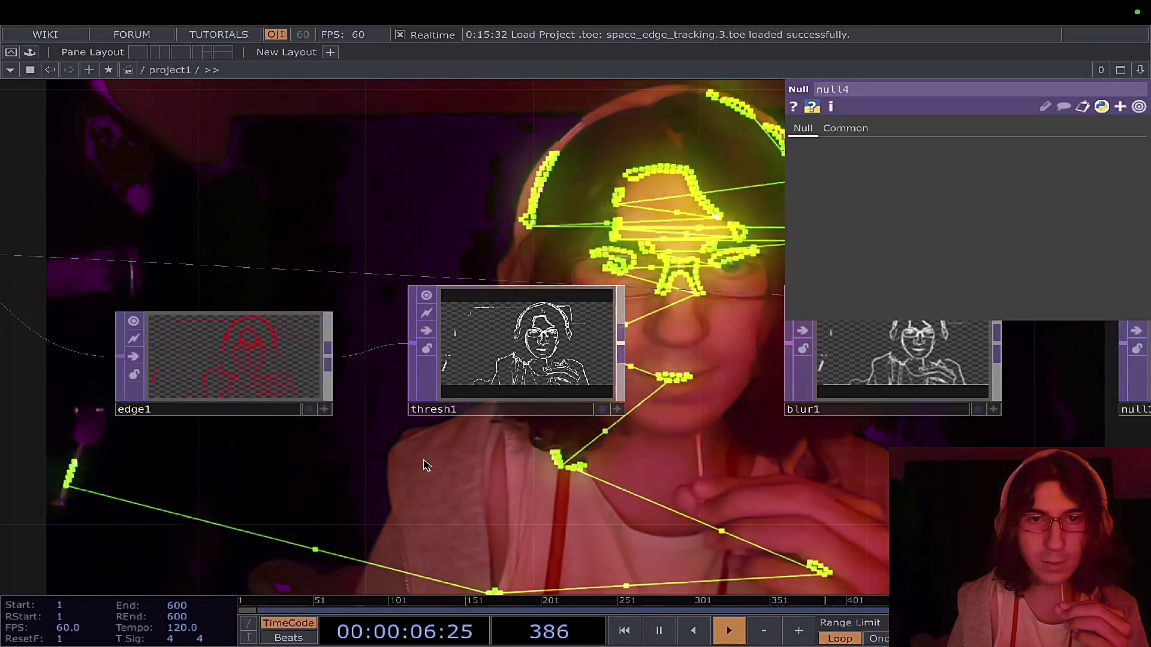
{"action": "left_click_drag", "start_coordinate": [660, 475], "coordinate": [614, 487]}
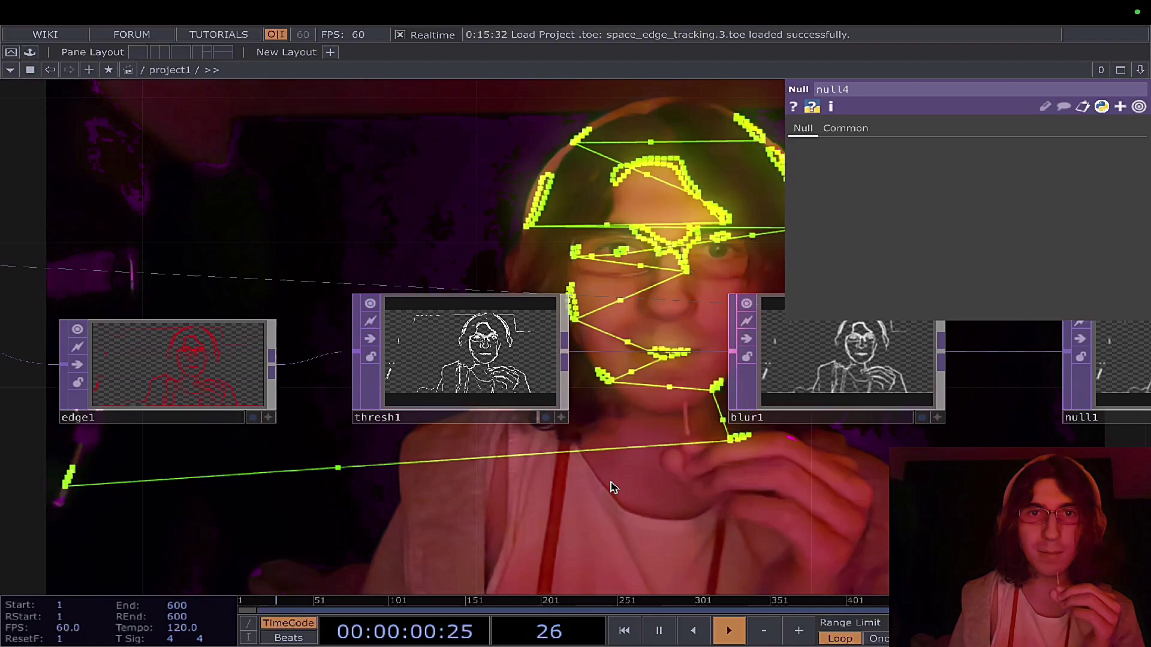
{"action": "left_click_drag", "start_coordinate": [664, 488], "coordinate": [189, 469]}
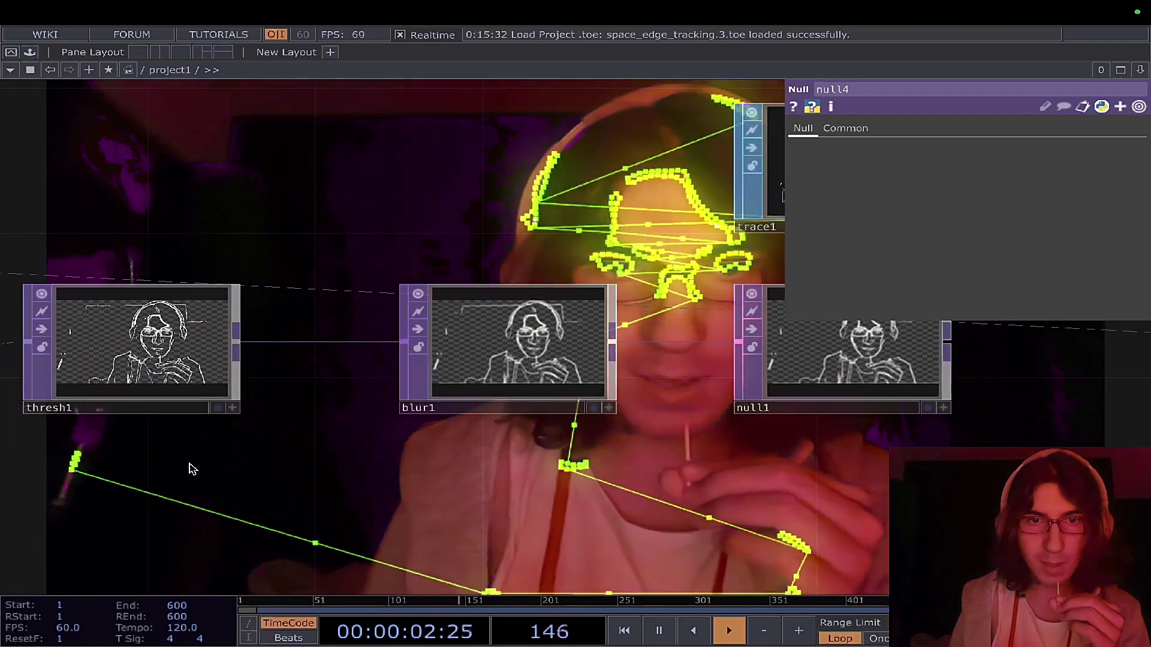
{"action": "left_click_drag", "start_coordinate": [777, 511], "coordinate": [532, 512]}
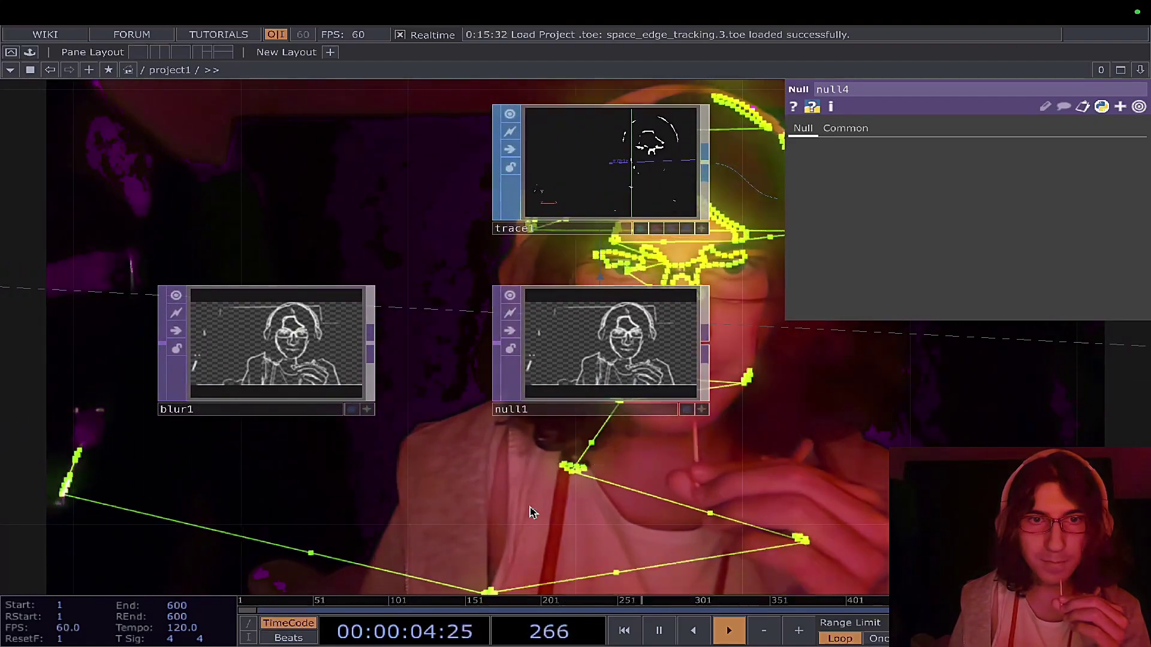
Pan back to thresh1, then shift blur1, null1 and trace1 slightly left.
{"action": "left_click_drag", "start_coordinate": [371, 522], "coordinate": [506, 529]}
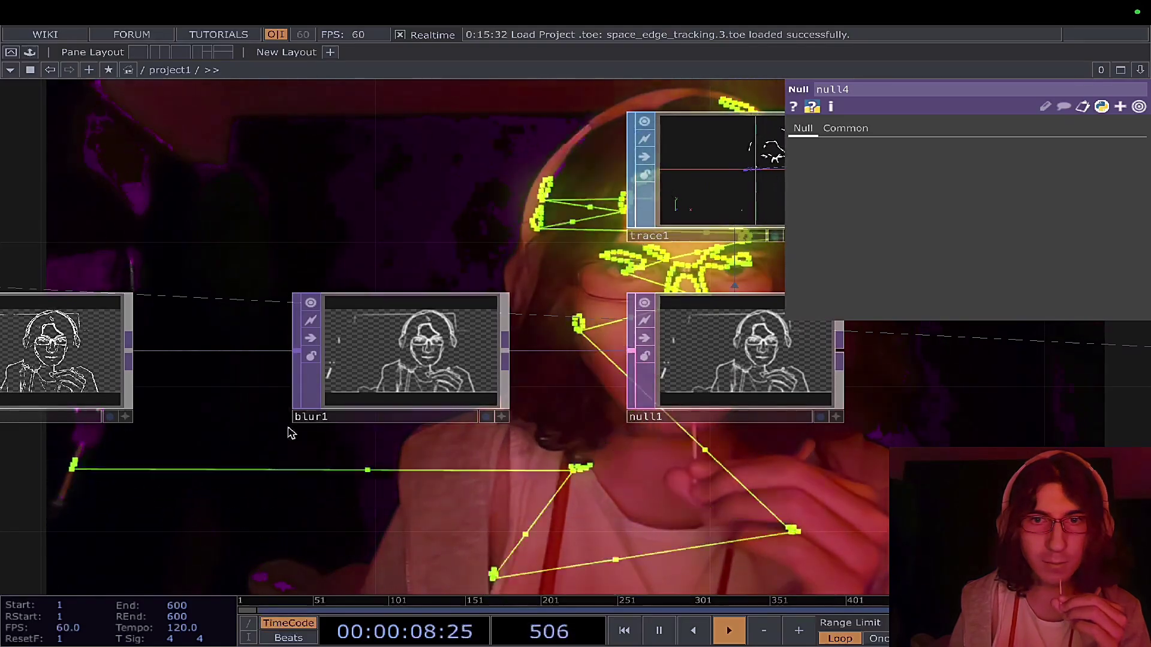
{"action": "left_click_drag", "start_coordinate": [863, 511], "coordinate": [821, 516]}
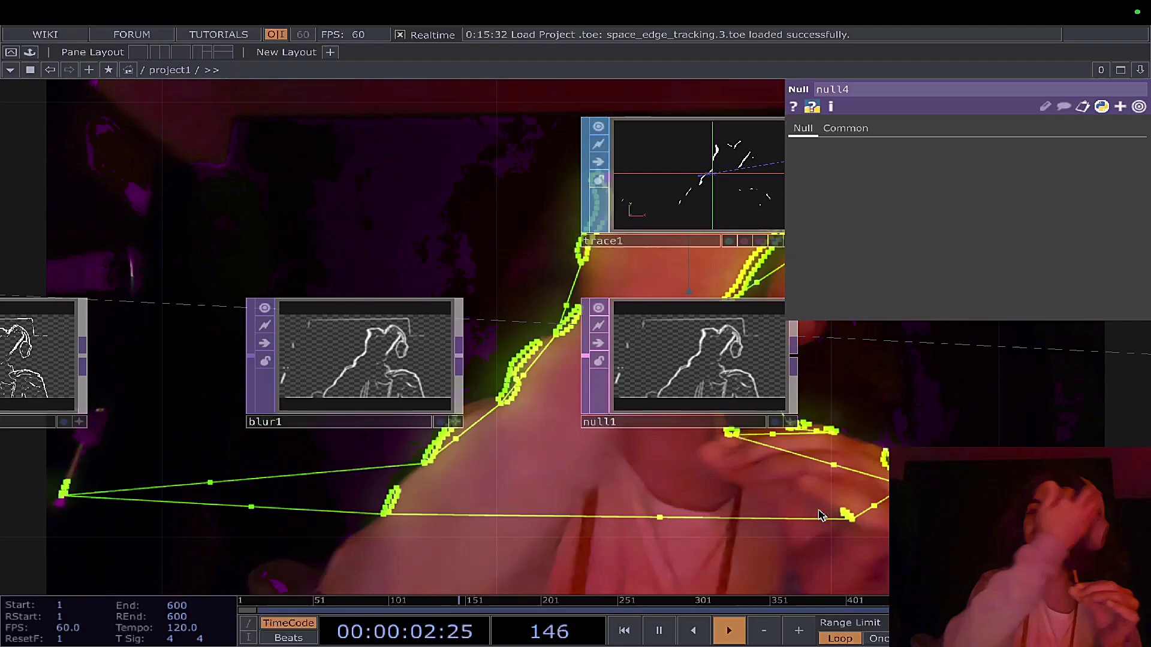
{"action": "left_click_drag", "start_coordinate": [871, 520], "coordinate": [814, 520]}
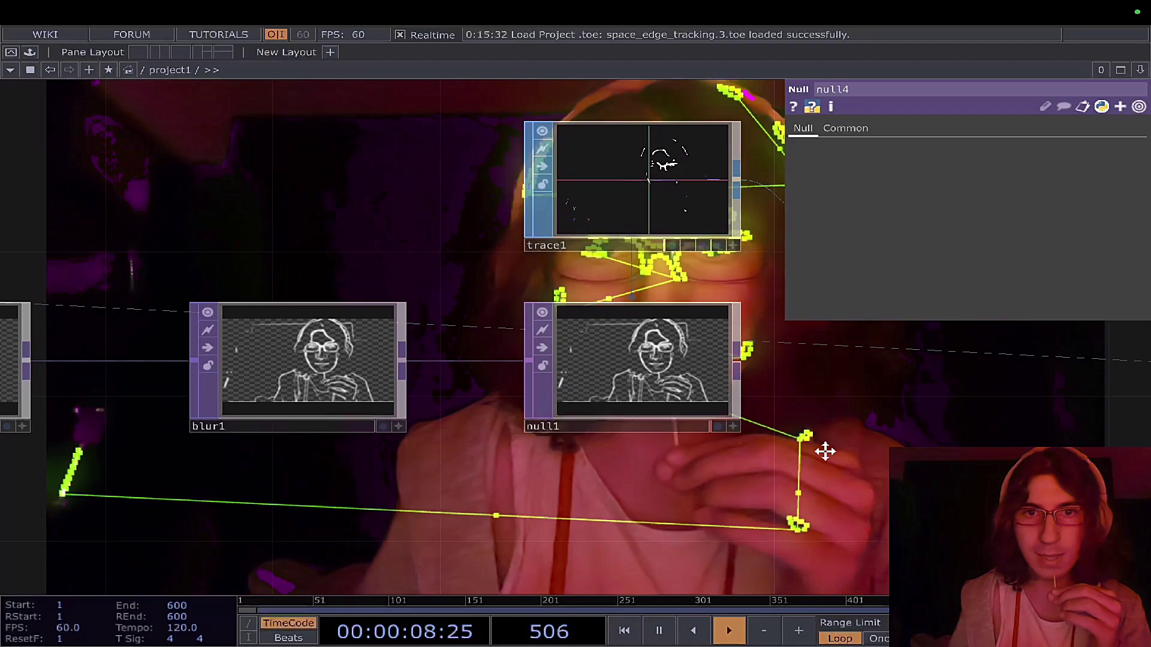
Pan right past trace1 to centre join1 in the network view.
{"action": "left_click_drag", "start_coordinate": [825, 449], "coordinate": [671, 461]}
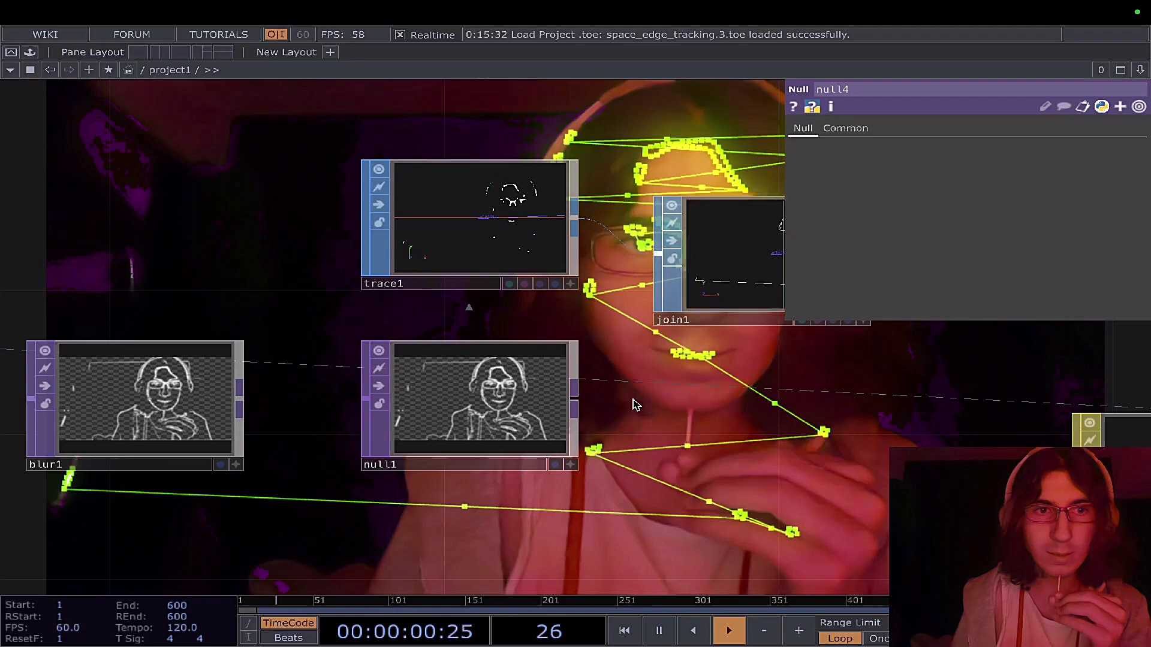
{"action": "left_click_drag", "start_coordinate": [667, 367], "coordinate": [683, 445]}
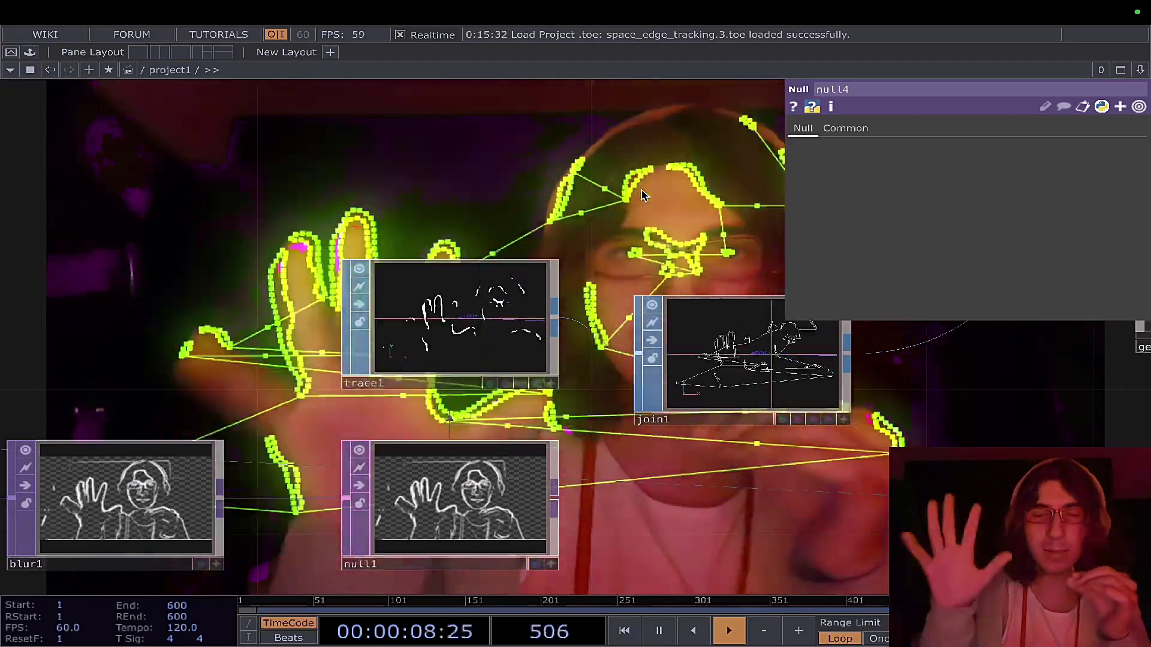
{"action": "left_click_drag", "start_coordinate": [705, 191], "coordinate": [545, 174]}
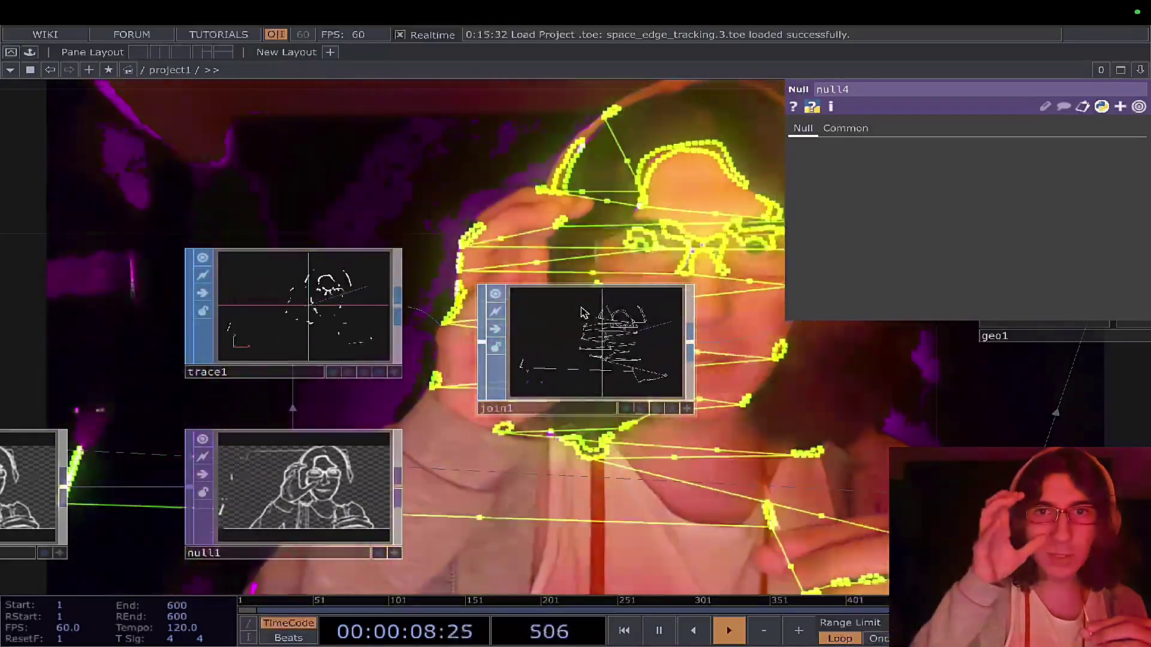
Pan and zoom around geo1 so cam1, render1, line1 and select1 are visible.
{"action": "middle_click_drag", "start_coordinate": [625, 364], "coordinate": [306, 360]}
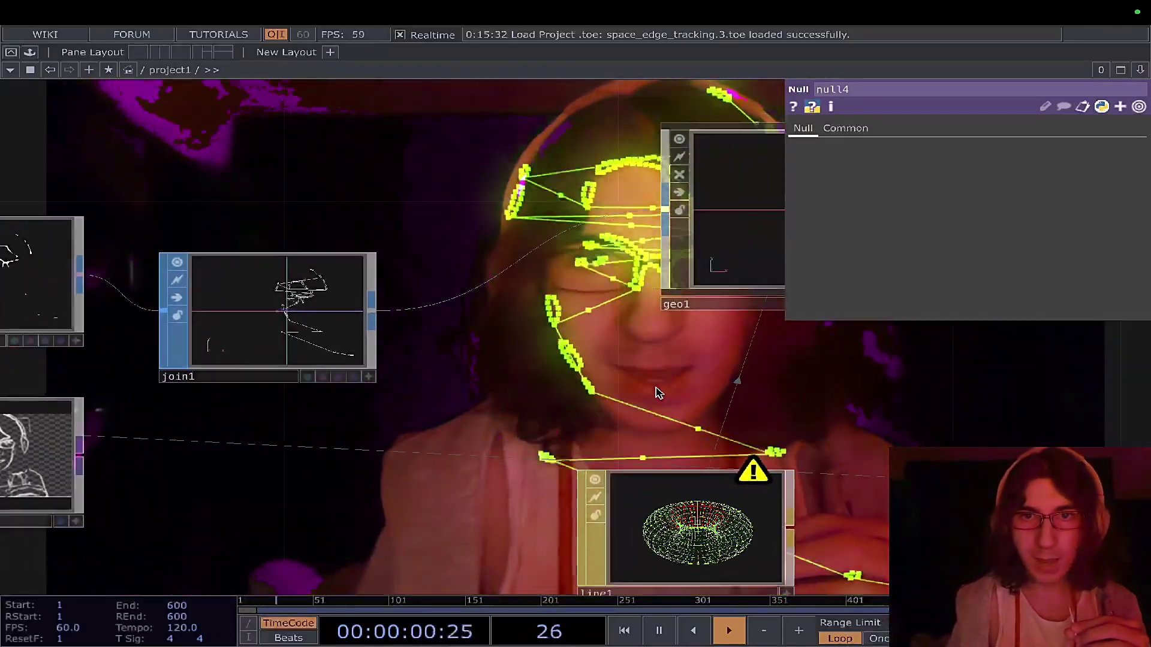
{"action": "middle_click_drag", "start_coordinate": [656, 390], "coordinate": [458, 388]}
{"action": "scroll", "coordinate": [455, 381], "scroll_direction": "down", "scroll_amount": 2}
{"action": "scroll", "coordinate": [455, 382], "scroll_direction": "down", "scroll_amount": 3}
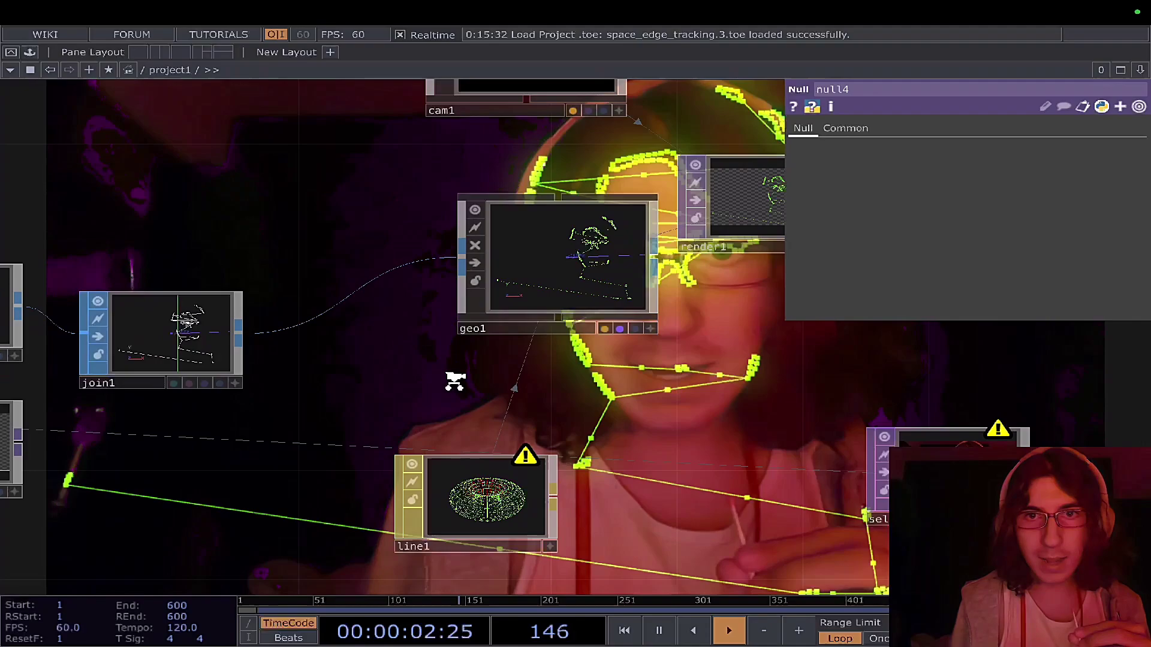
{"action": "middle_click_drag", "start_coordinate": [522, 403], "coordinate": [518, 430]}
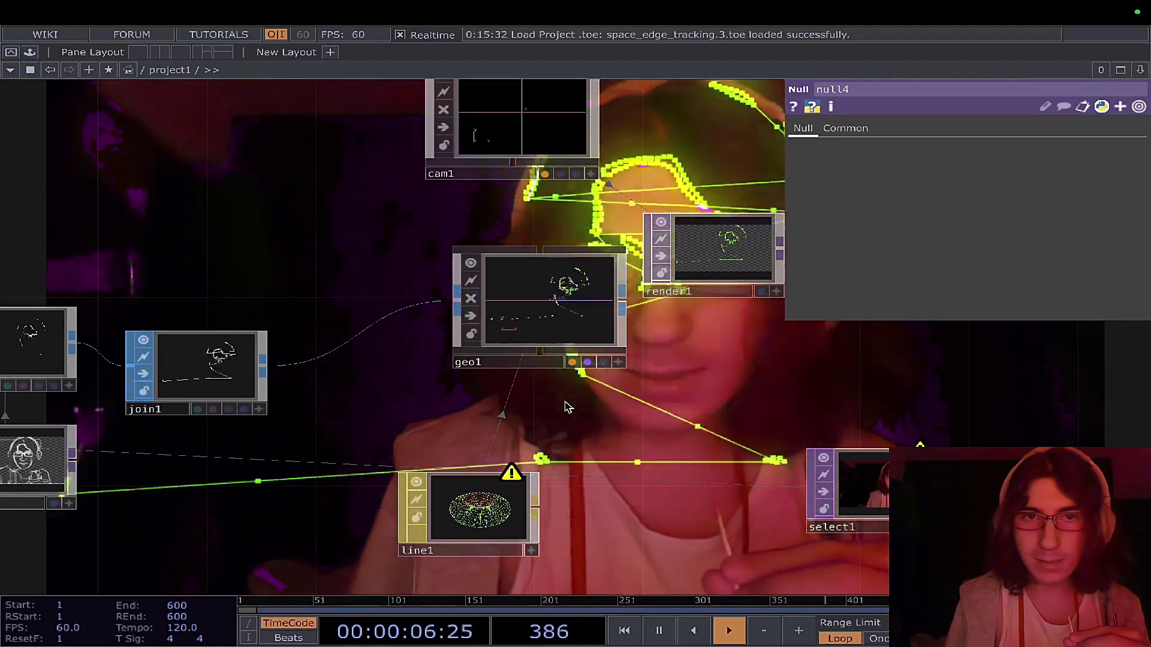
{"action": "scroll", "coordinate": [567, 407], "scroll_direction": "up", "scroll_amount": 2}
{"action": "middle_click_drag", "start_coordinate": [622, 406], "coordinate": [528, 426]}
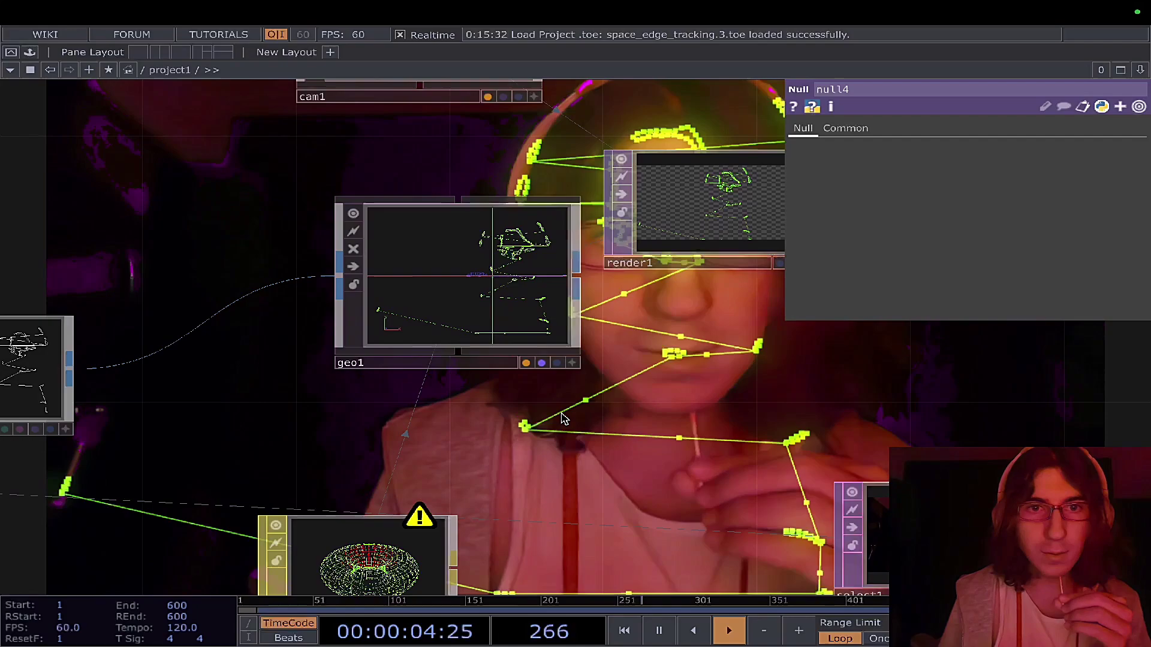
{"action": "scroll", "coordinate": [564, 418], "scroll_direction": "down", "scroll_amount": 2}
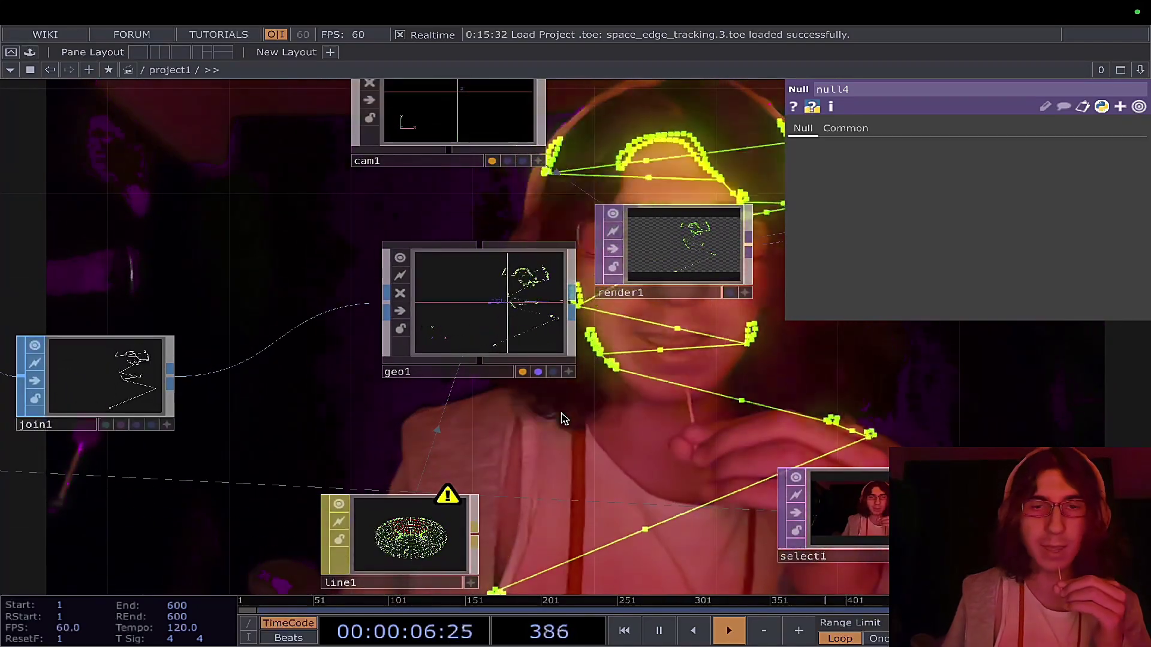
{"action": "left_click_drag", "start_coordinate": [650, 393], "coordinate": [514, 424]}
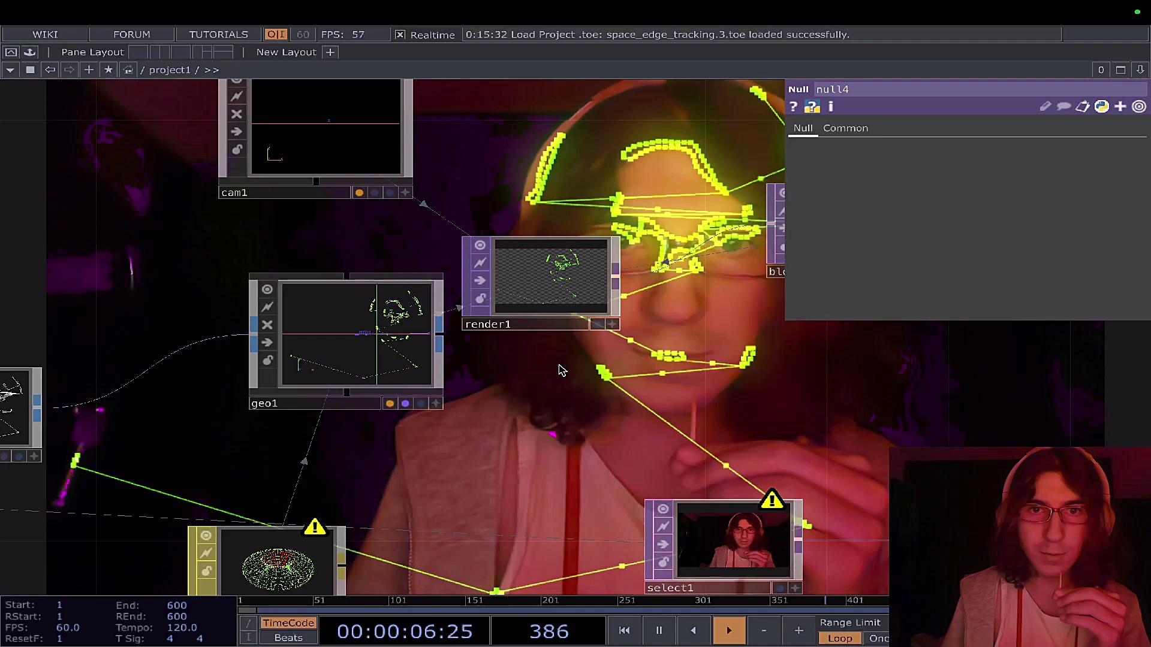
Pan and zoom to bring bloom1, hsvadj1 and render1 toward the centre.
{"action": "left_click_drag", "start_coordinate": [483, 403], "coordinate": [345, 407]}
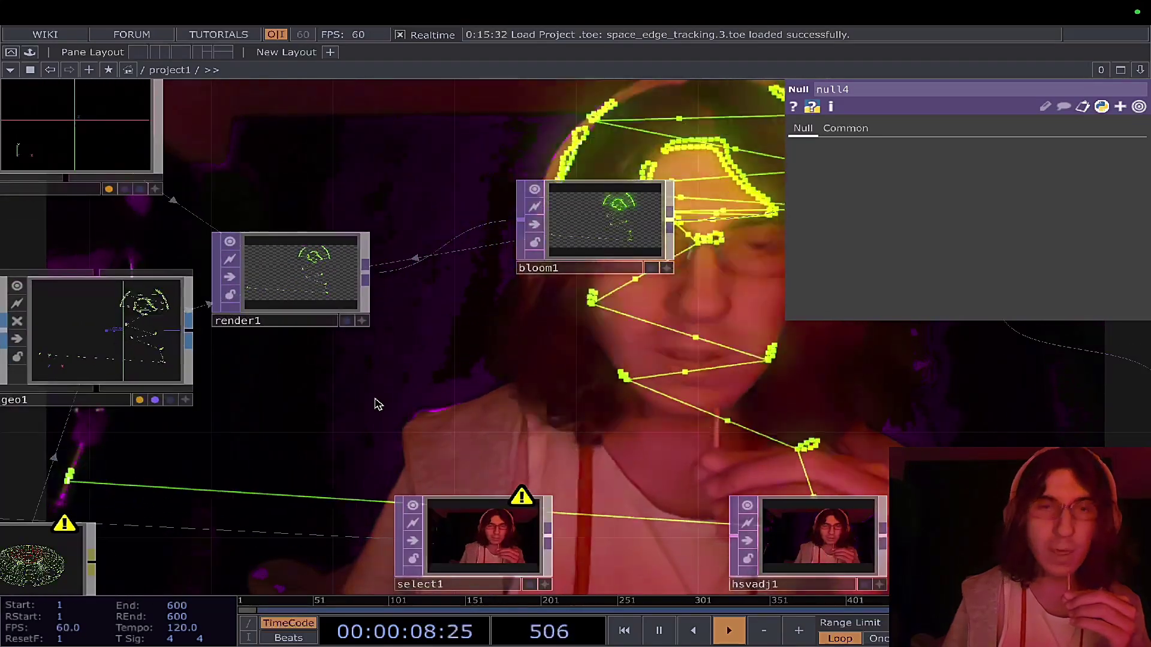
{"action": "left_click_drag", "start_coordinate": [511, 301], "coordinate": [390, 411]}
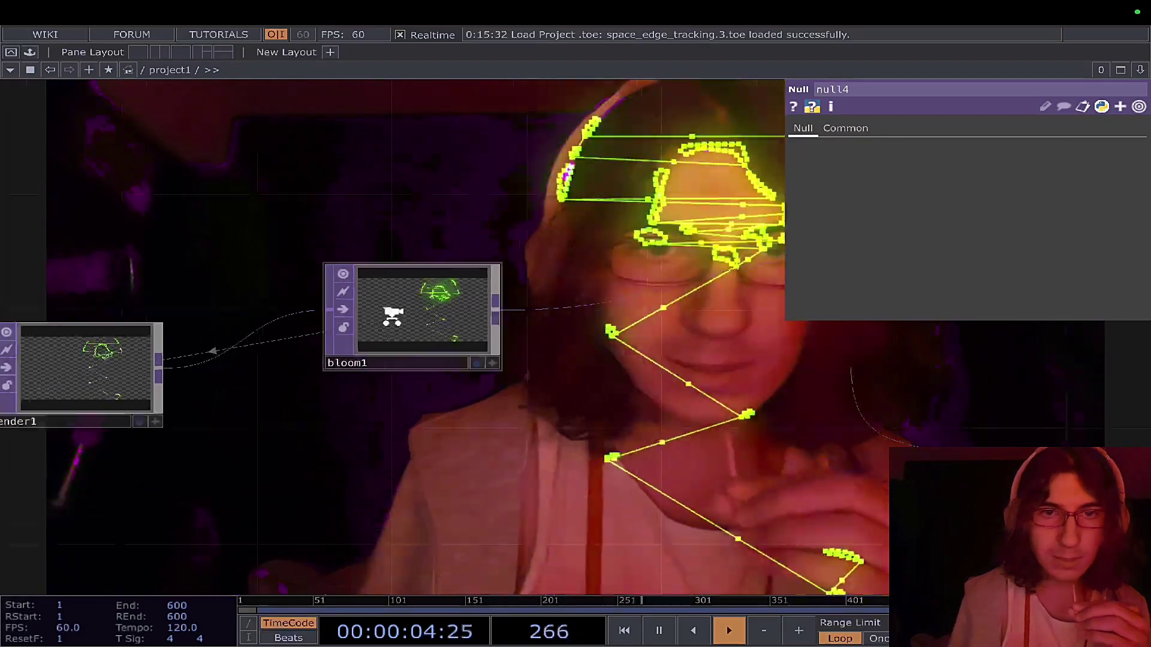
{"action": "scroll", "coordinate": [391, 319], "scroll_direction": "up", "scroll_amount": 8}
{"action": "scroll", "coordinate": [393, 316], "scroll_direction": "up", "scroll_amount": 5}
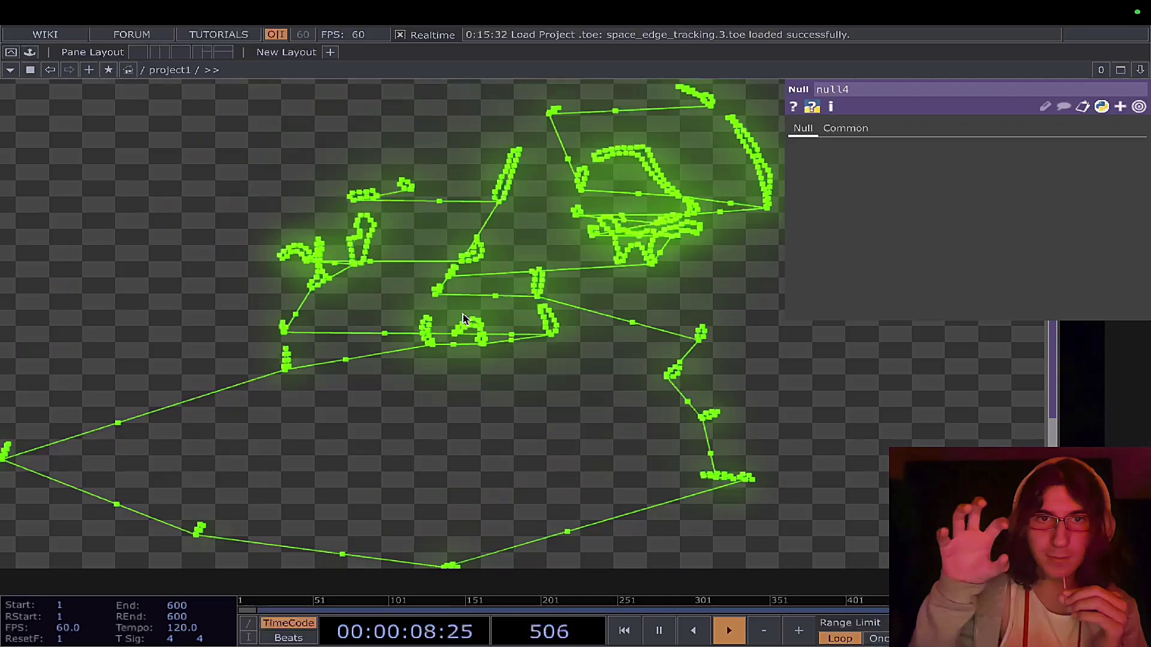
{"action": "scroll", "coordinate": [463, 312], "scroll_direction": "down", "scroll_amount": 5}
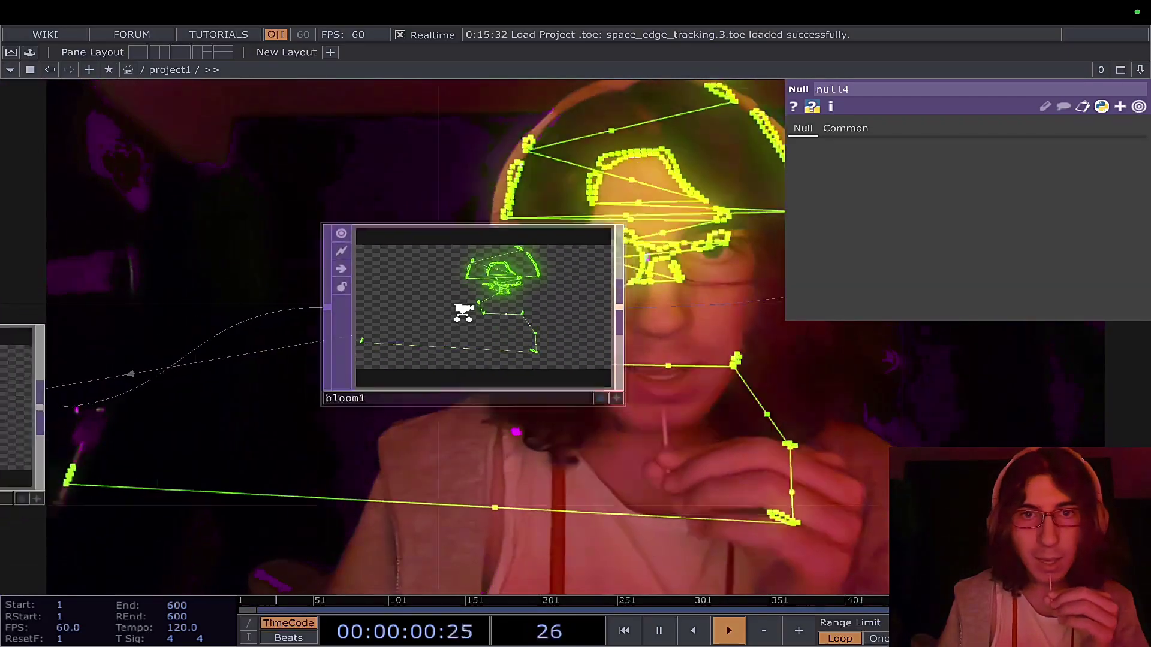
{"action": "scroll", "coordinate": [480, 342], "scroll_direction": "down", "scroll_amount": 5}
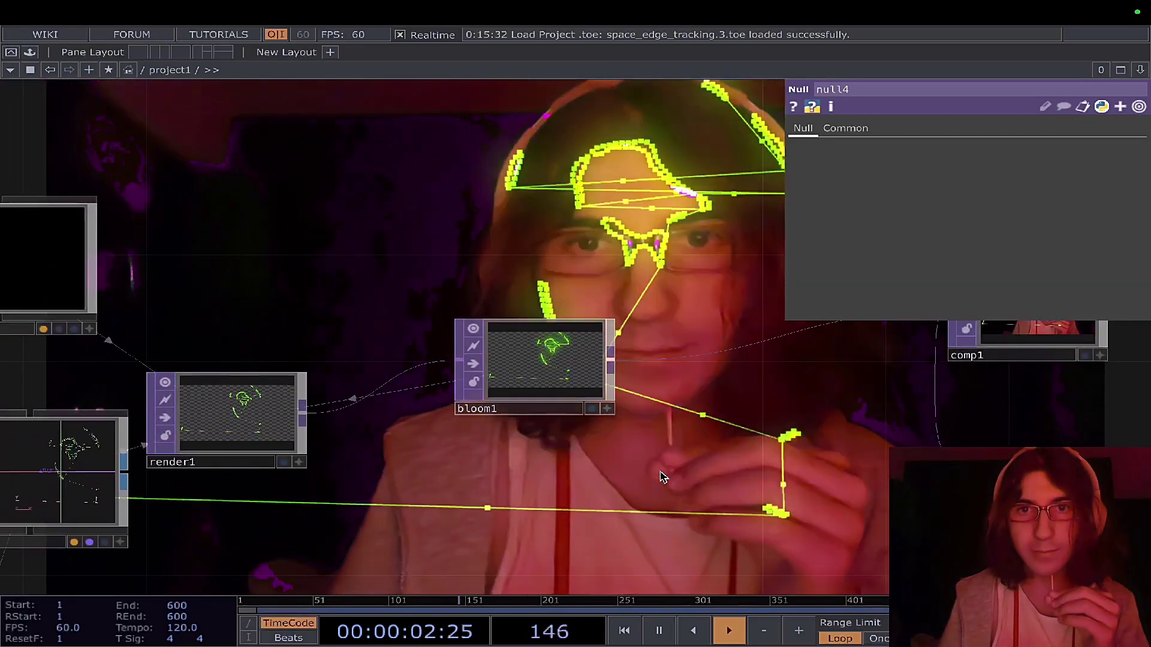
Centre comp1 and null4 and show comp1's Composite parameters adding bloom1 over renderpass1.
{"action": "left_click_drag", "start_coordinate": [769, 503], "coordinate": [472, 497]}
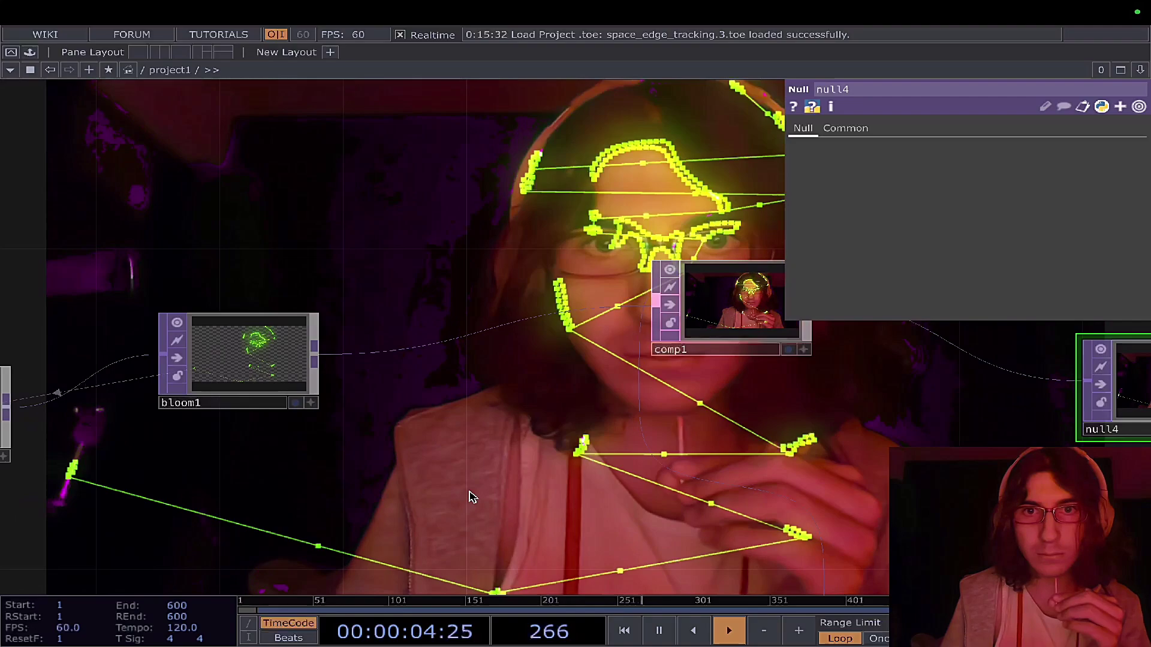
{"action": "left_click_drag", "start_coordinate": [561, 466], "coordinate": [444, 473]}
{"action": "scroll", "coordinate": [442, 469], "scroll_direction": "down", "scroll_amount": 2}
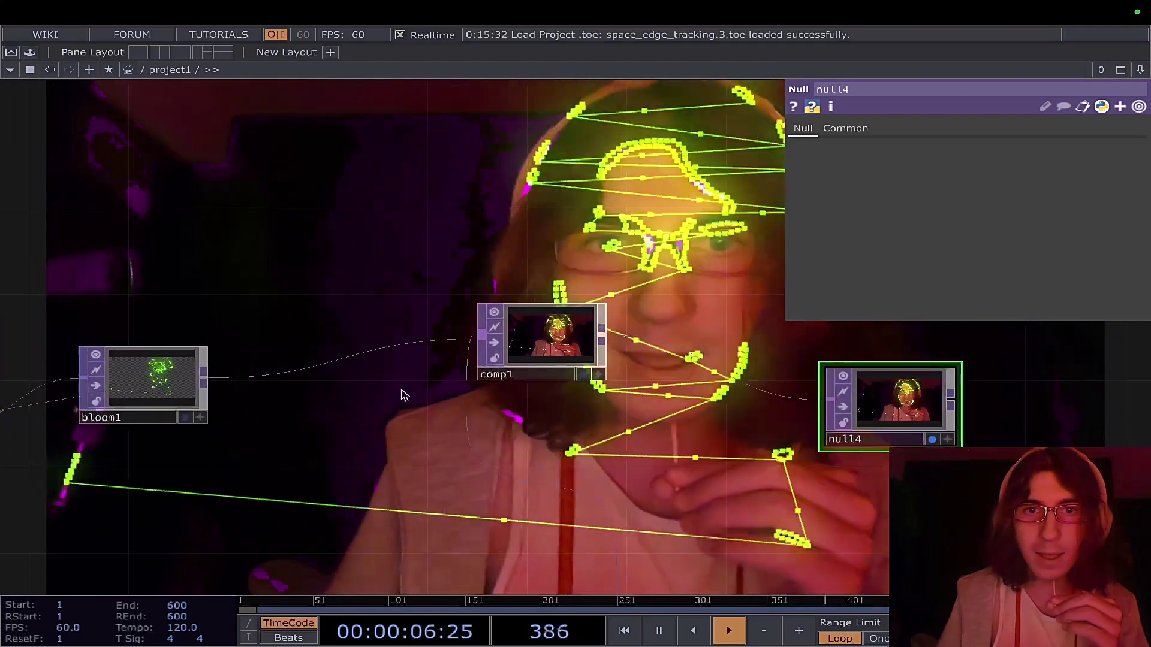
{"action": "scroll", "coordinate": [410, 394], "scroll_direction": "down", "scroll_amount": 2}
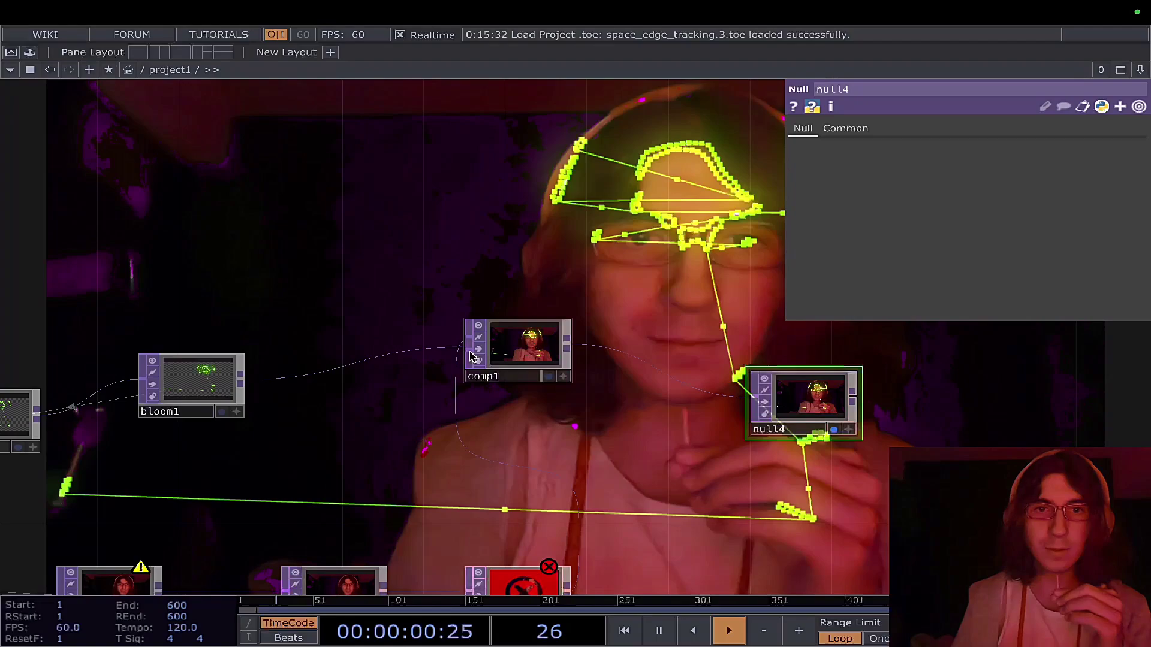
{"action": "scroll", "coordinate": [505, 350], "scroll_direction": "up", "scroll_amount": 4}
{"action": "left_click", "coordinate": [555, 343]}
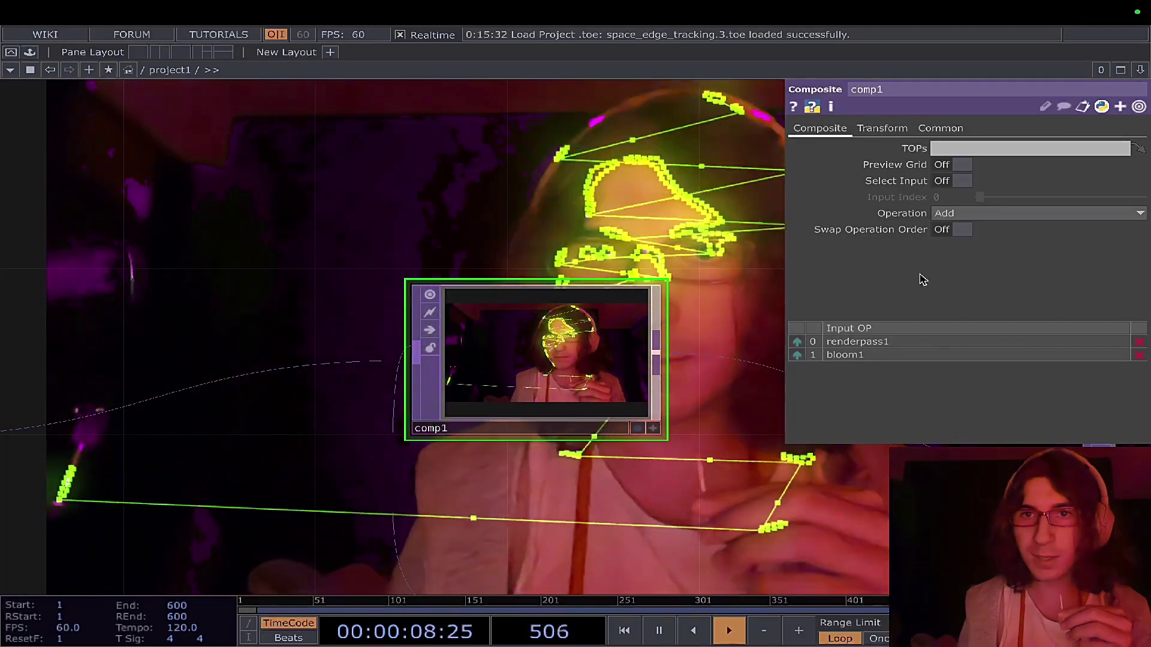
Change comp1's blend Operation from Add to Xor, dulling the tracking overlay grey.
{"action": "left_click", "coordinate": [978, 214]}
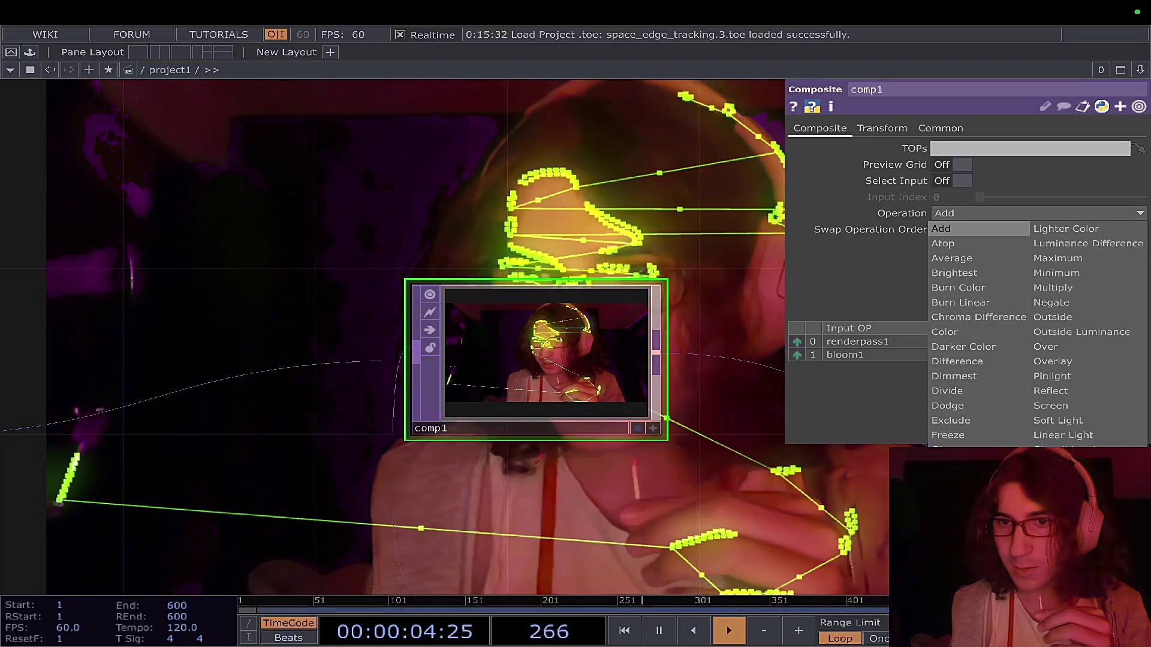
{"action": "left_click", "coordinate": [1043, 493]}
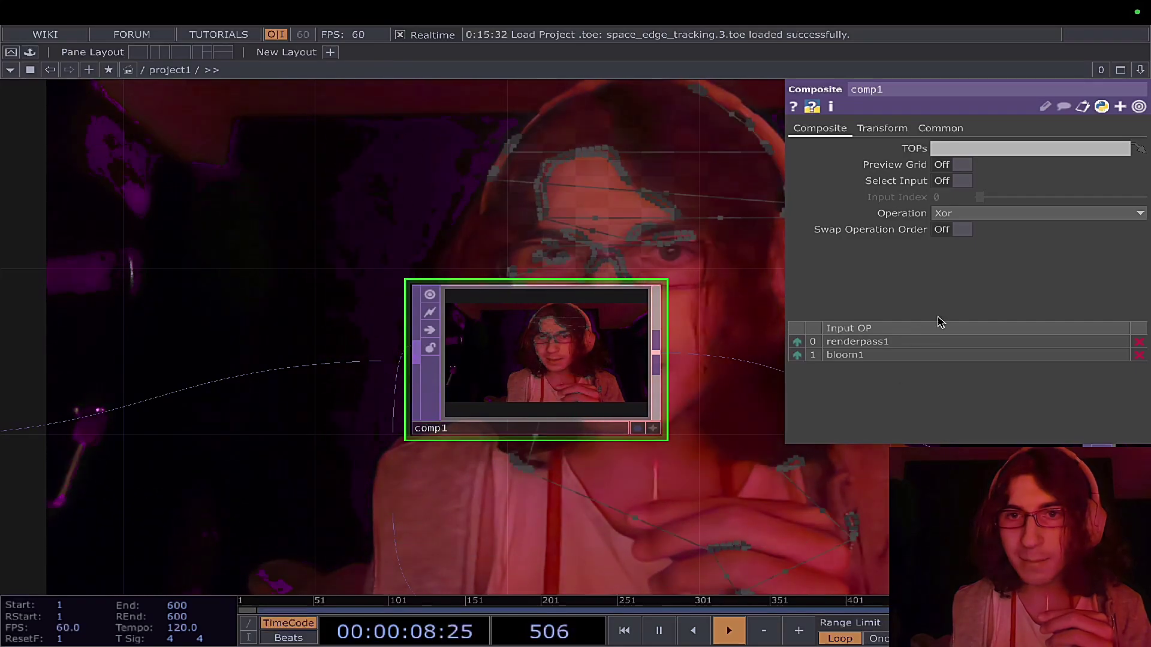
{"action": "left_click", "coordinate": [964, 213]}
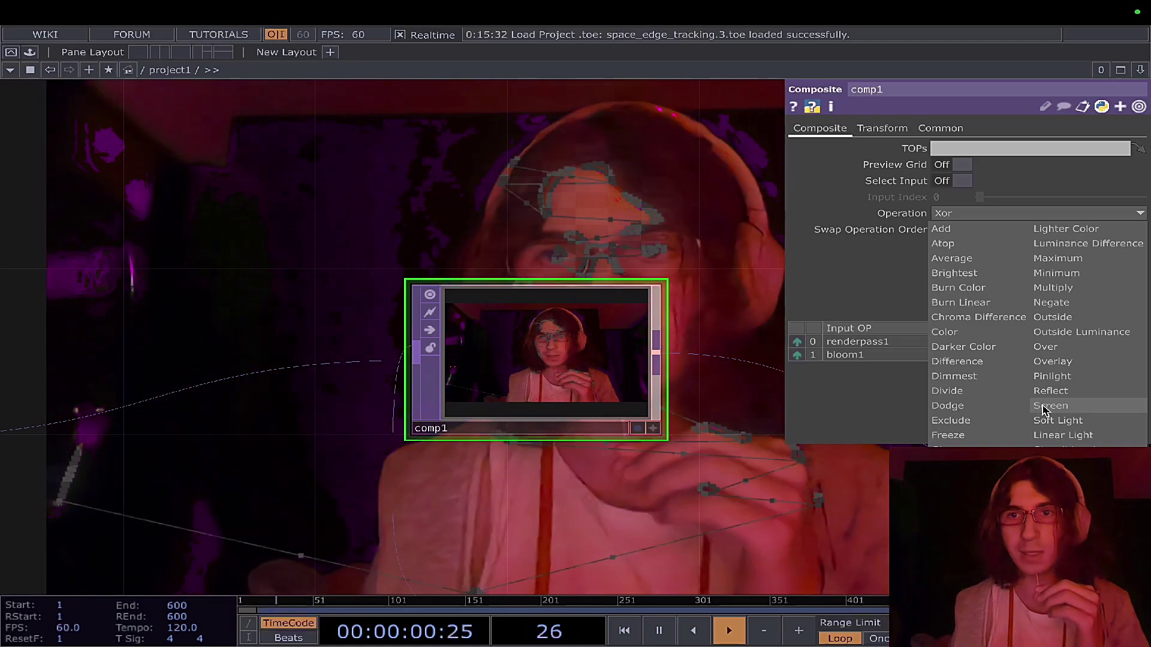
{"action": "left_click", "coordinate": [449, 244]}
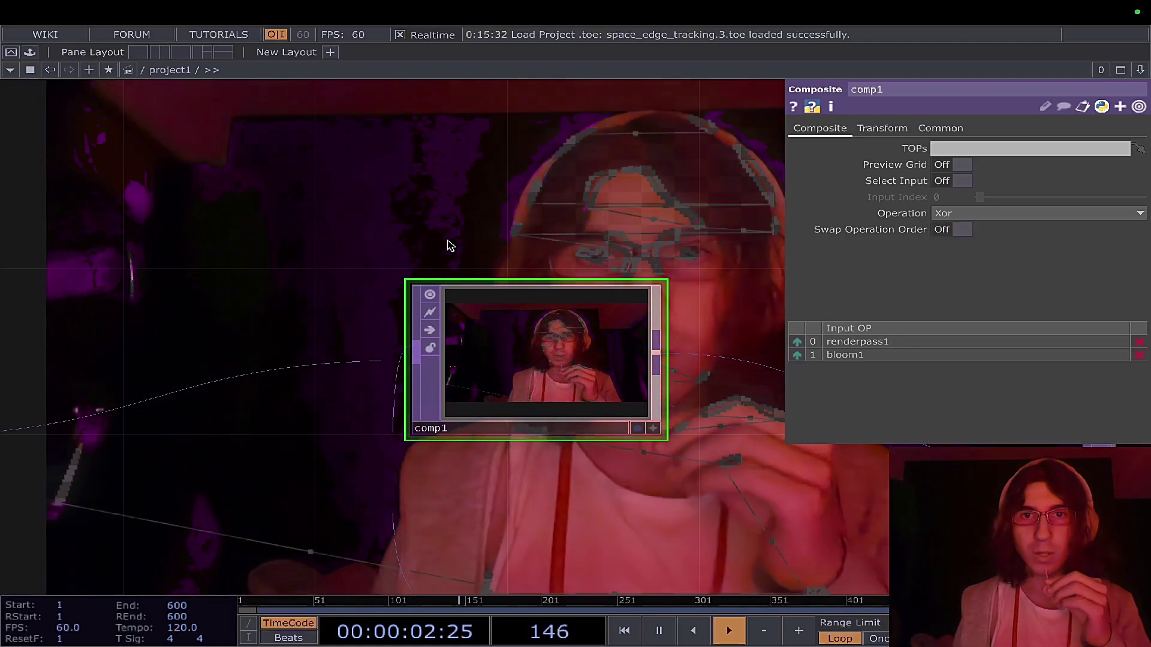
{"action": "left_click_drag", "start_coordinate": [449, 244], "coordinate": [337, 240]}
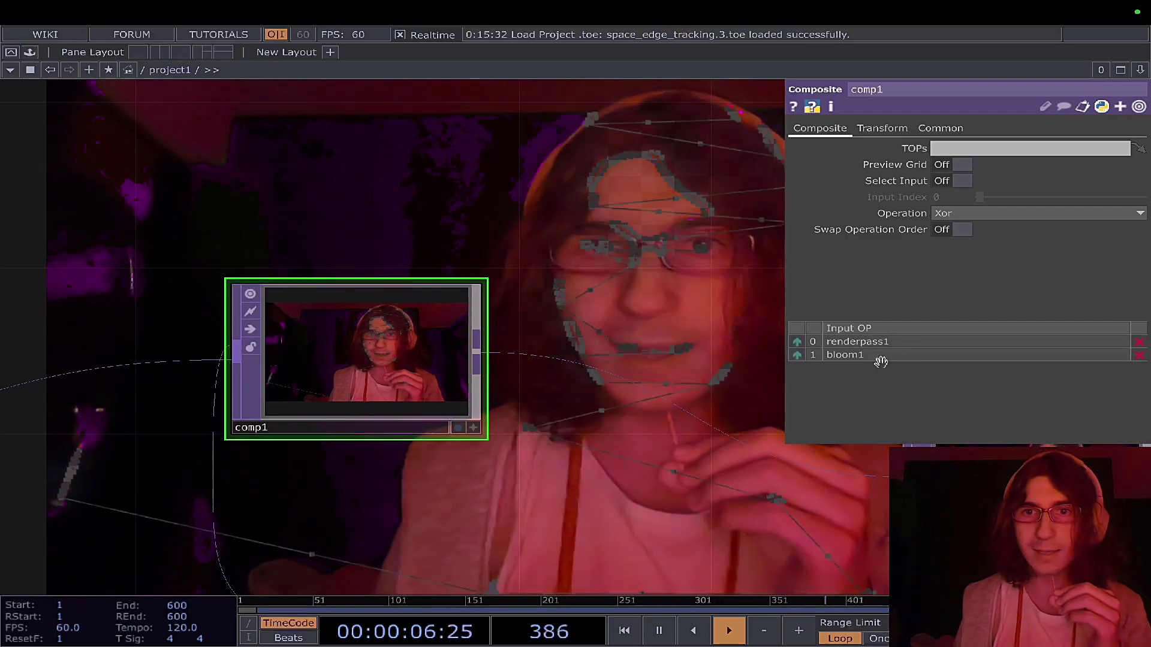
{"action": "left_click", "coordinate": [1007, 215]}
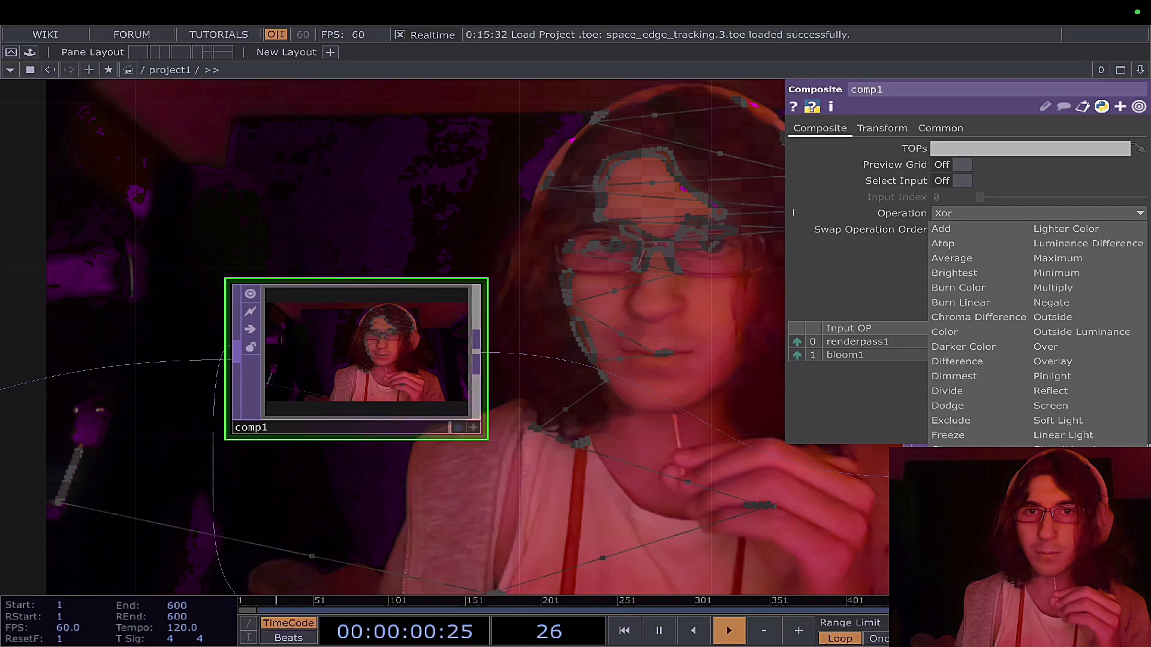
Set comp1's Operation back to Add, restoring the bright green tracking lines.
{"action": "left_click", "coordinate": [966, 229]}
{"action": "left_click_drag", "start_coordinate": [601, 470], "coordinate": [678, 425]}
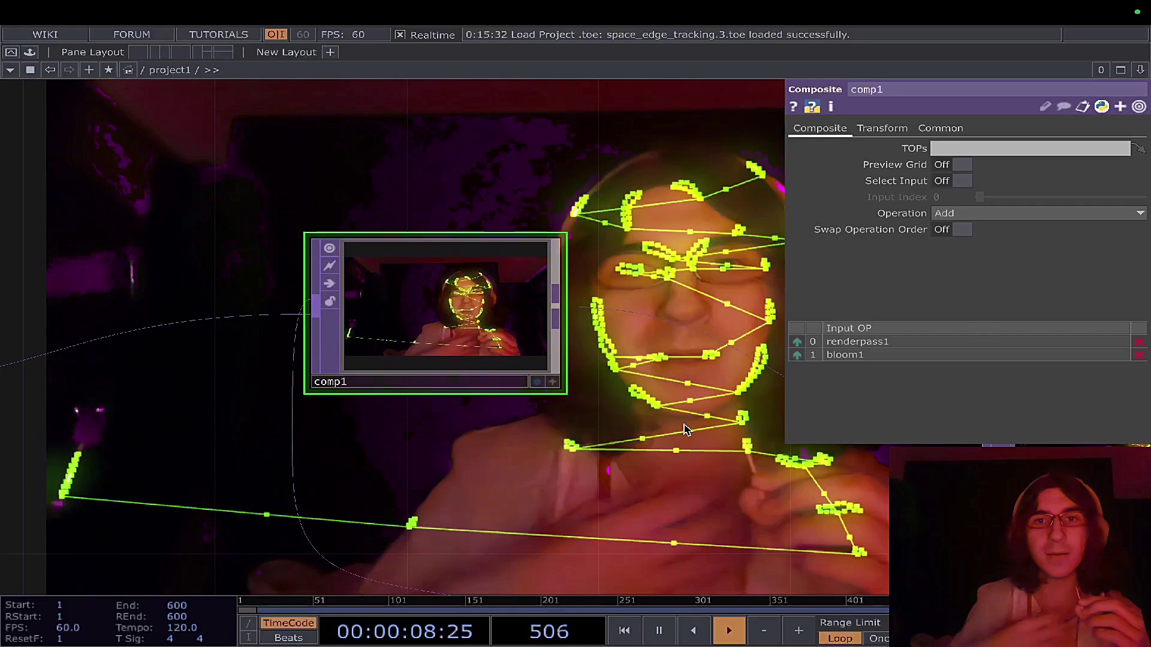
{"action": "left_click_drag", "start_coordinate": [663, 496], "coordinate": [637, 468]}
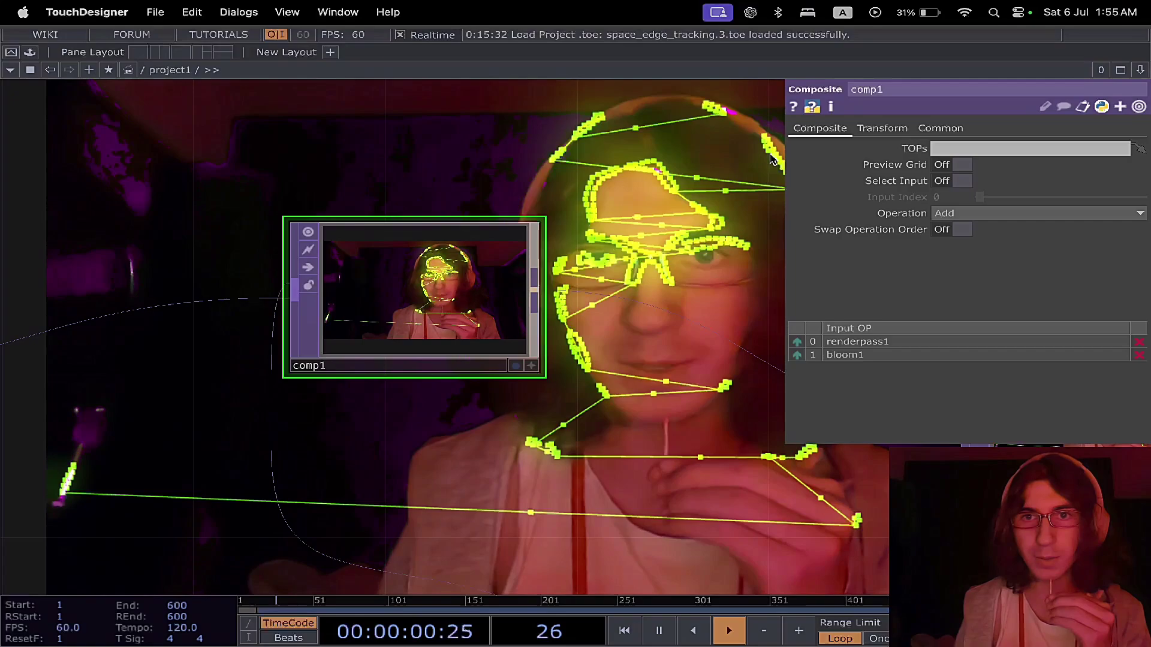
Show hsvadj1's settings: Hue Offset -86, Saturation and Value Multipliers 3.
{"action": "scroll", "coordinate": [689, 321], "scroll_direction": "down", "scroll_amount": 4}
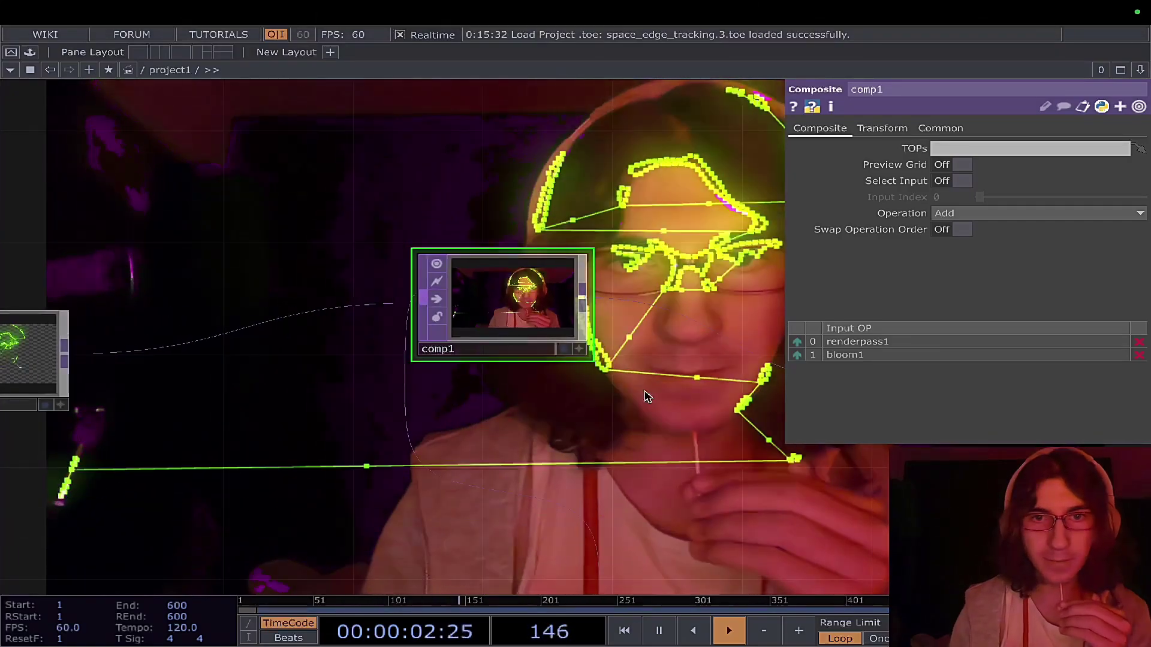
{"action": "left_click_drag", "start_coordinate": [641, 380], "coordinate": [609, 249]}
{"action": "left_click_drag", "start_coordinate": [587, 414], "coordinate": [560, 336]}
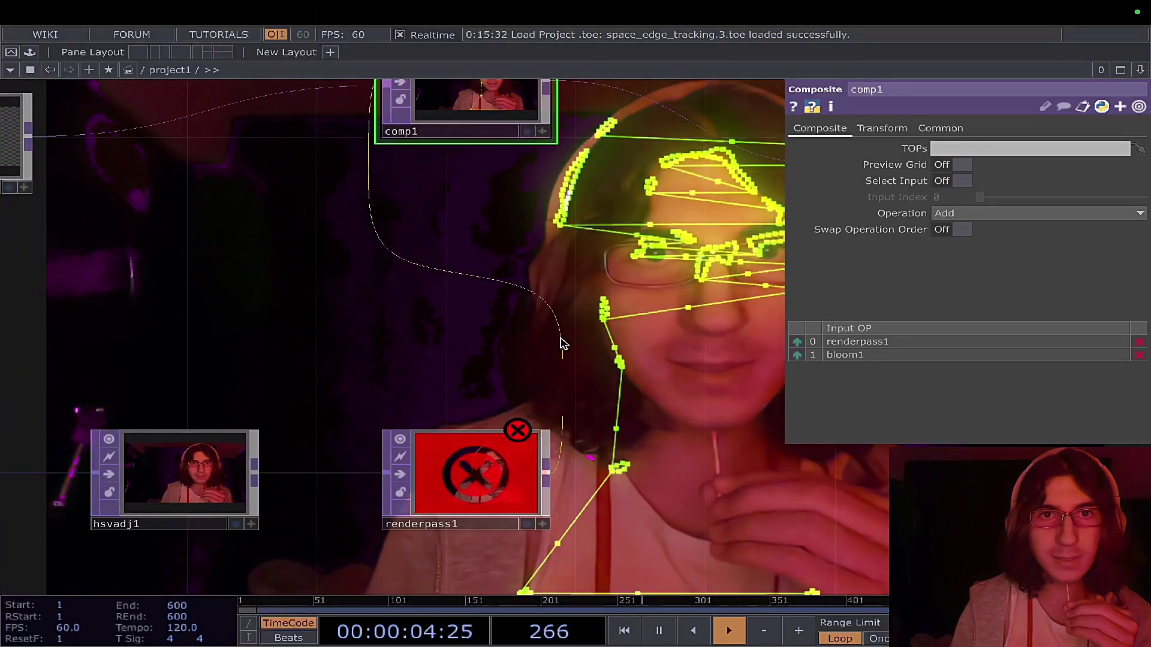
{"action": "left_click_drag", "start_coordinate": [457, 287], "coordinate": [729, 354]}
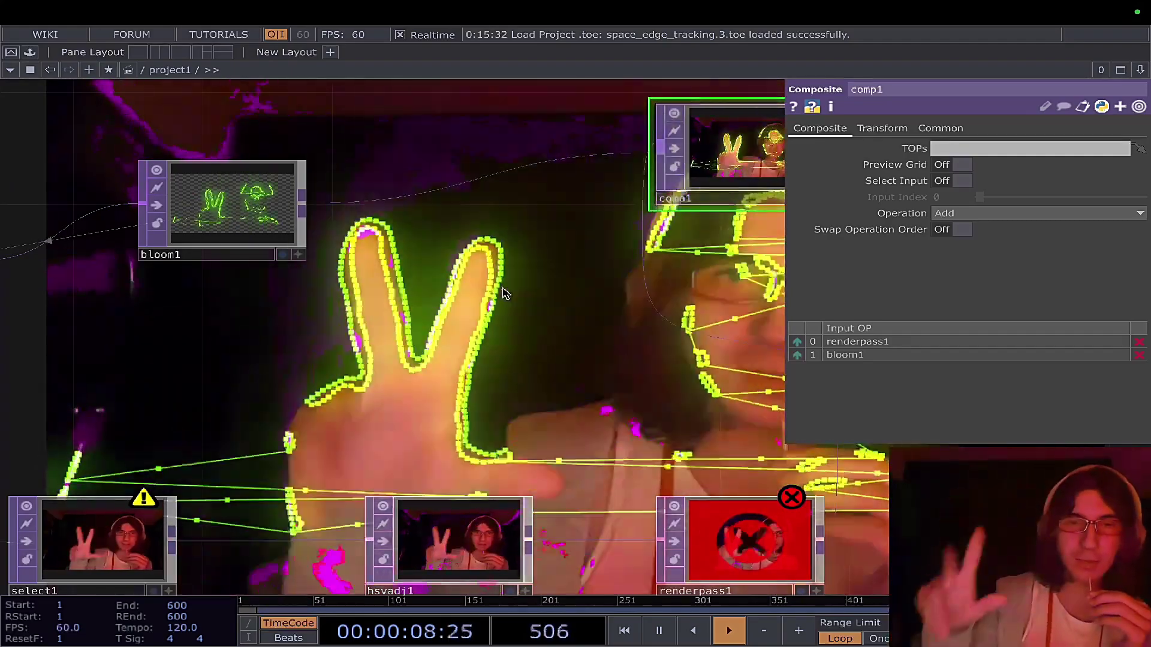
{"action": "scroll", "coordinate": [501, 291], "scroll_direction": "down", "scroll_amount": 2}
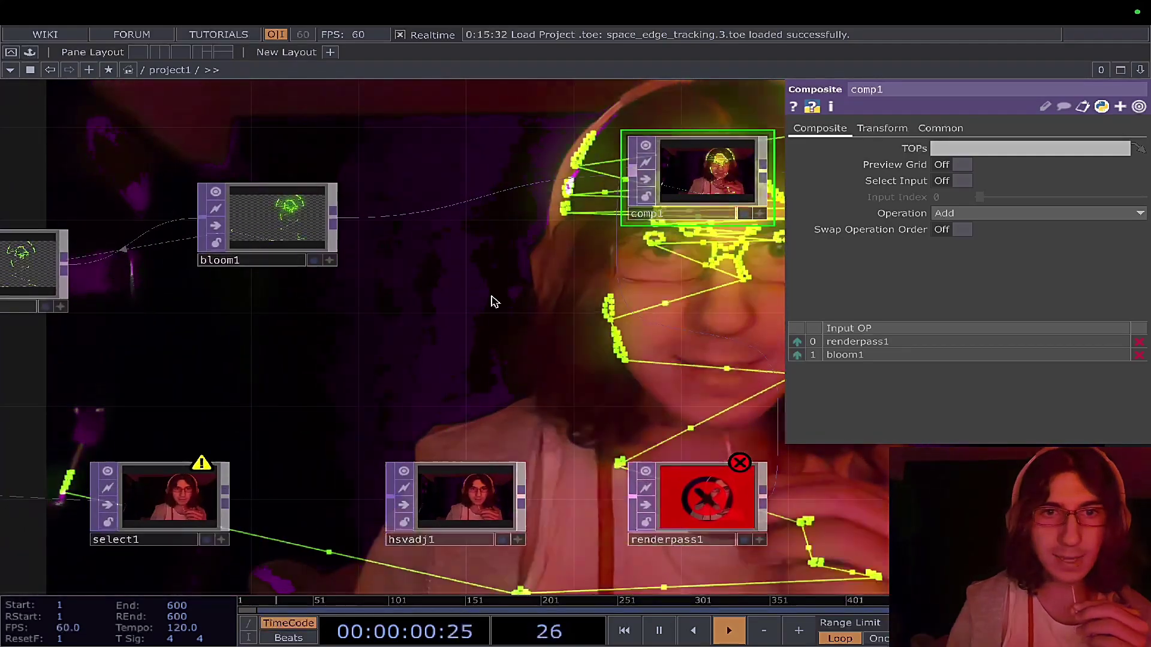
{"action": "left_click_drag", "start_coordinate": [494, 303], "coordinate": [832, 254]}
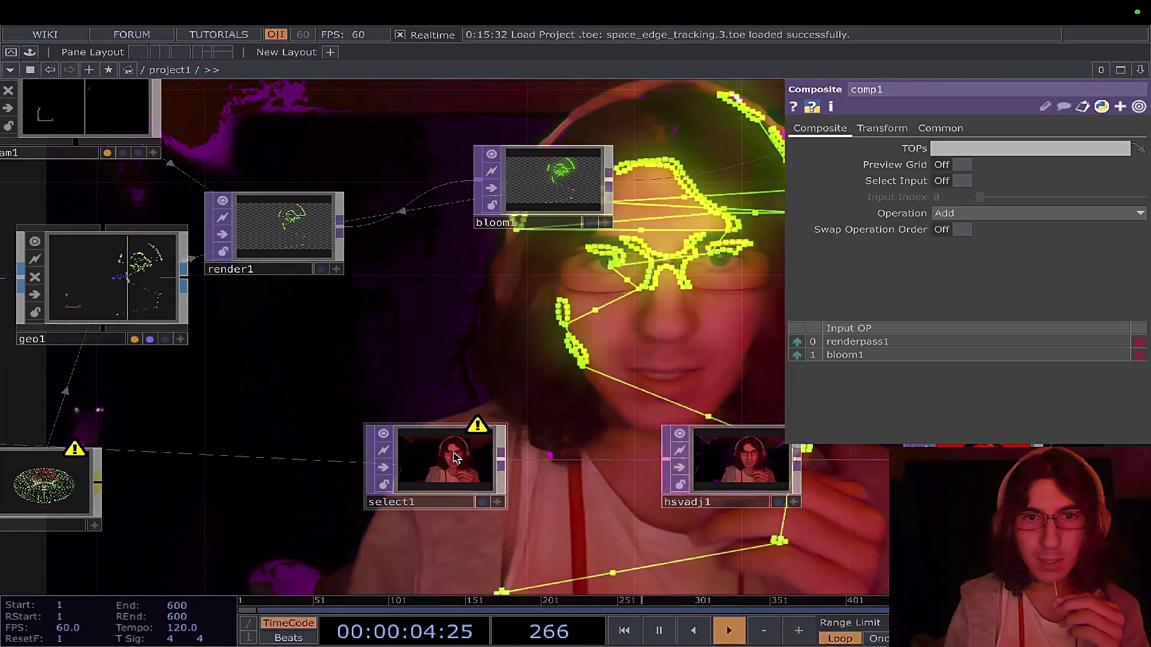
{"action": "left_click_drag", "start_coordinate": [581, 432], "coordinate": [426, 441]}
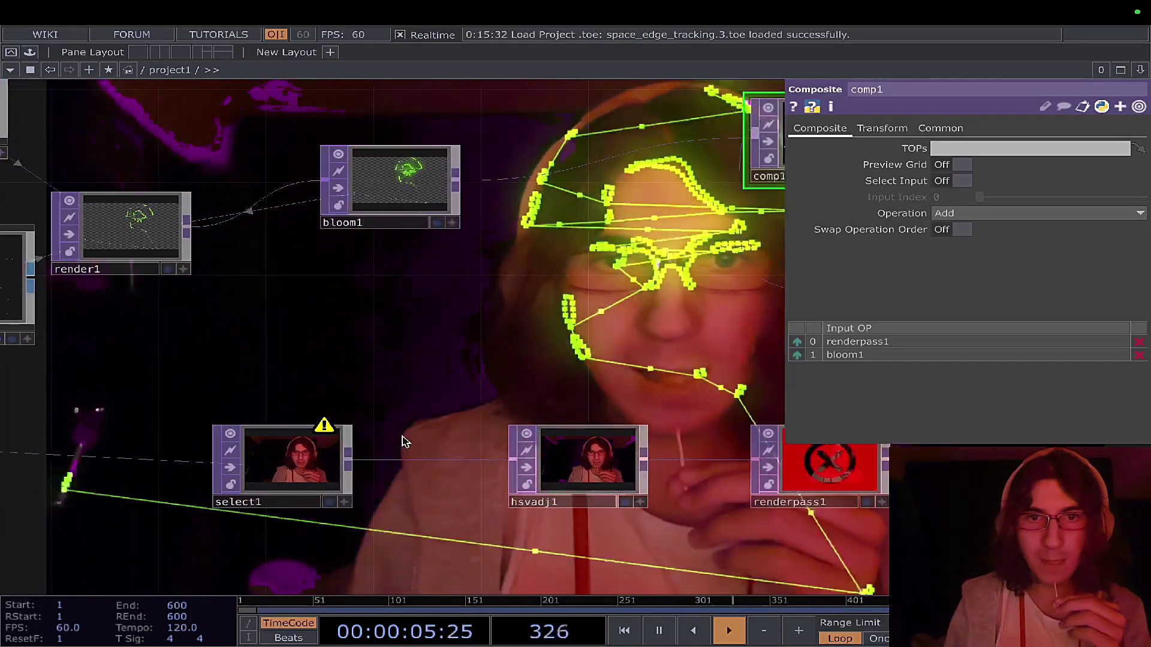
{"action": "left_click", "coordinate": [581, 472]}
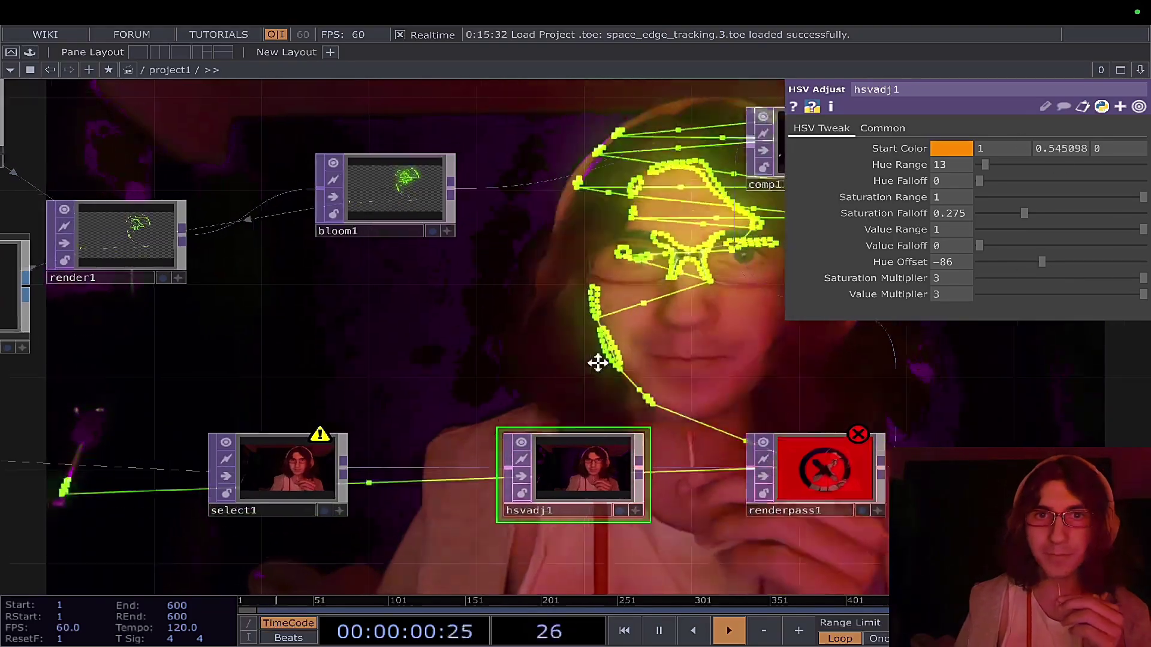
Recentre the network on renderpass1 and show its Render Pass parameters.
{"action": "left_click_drag", "start_coordinate": [608, 306], "coordinate": [625, 390]}
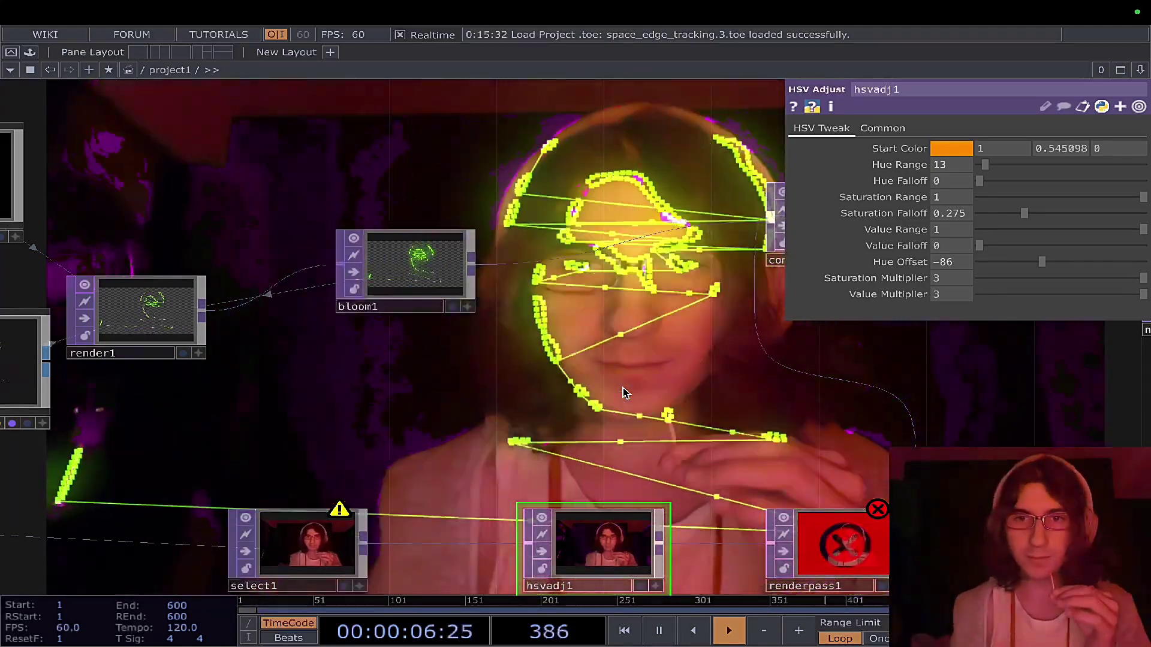
{"action": "left_click_drag", "start_coordinate": [624, 393], "coordinate": [379, 299]}
{"action": "left_click", "coordinate": [619, 470]}
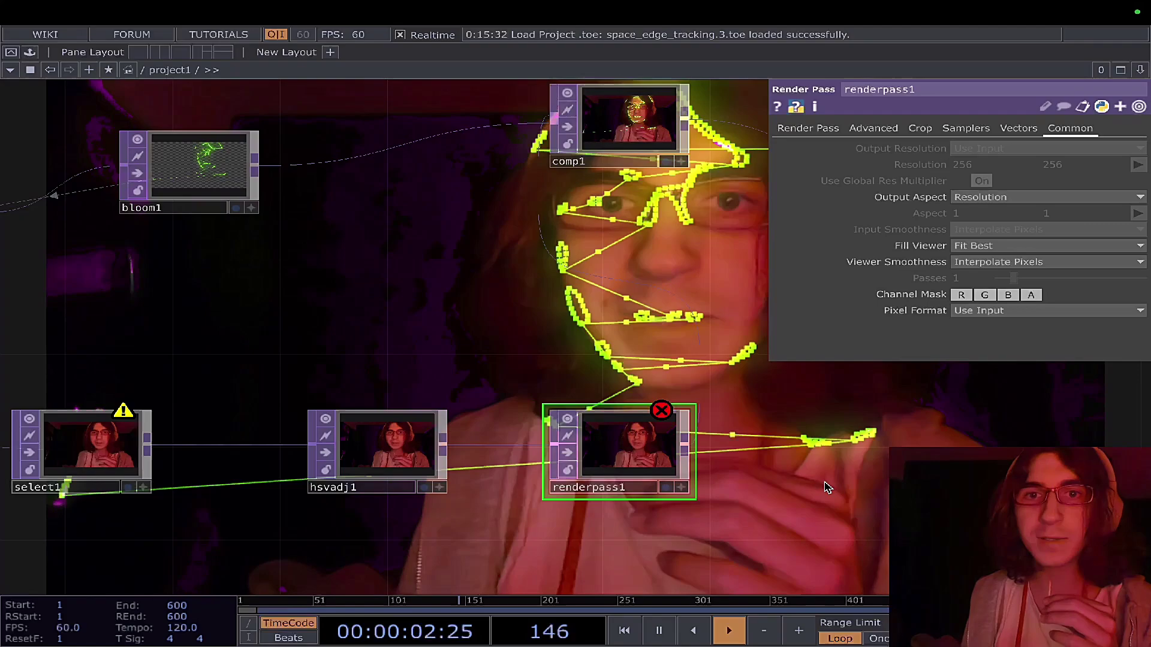
Reopen comp1's Composite settings and bring null4 into view beside it.
{"action": "left_click_drag", "start_coordinate": [828, 487], "coordinate": [590, 523]}
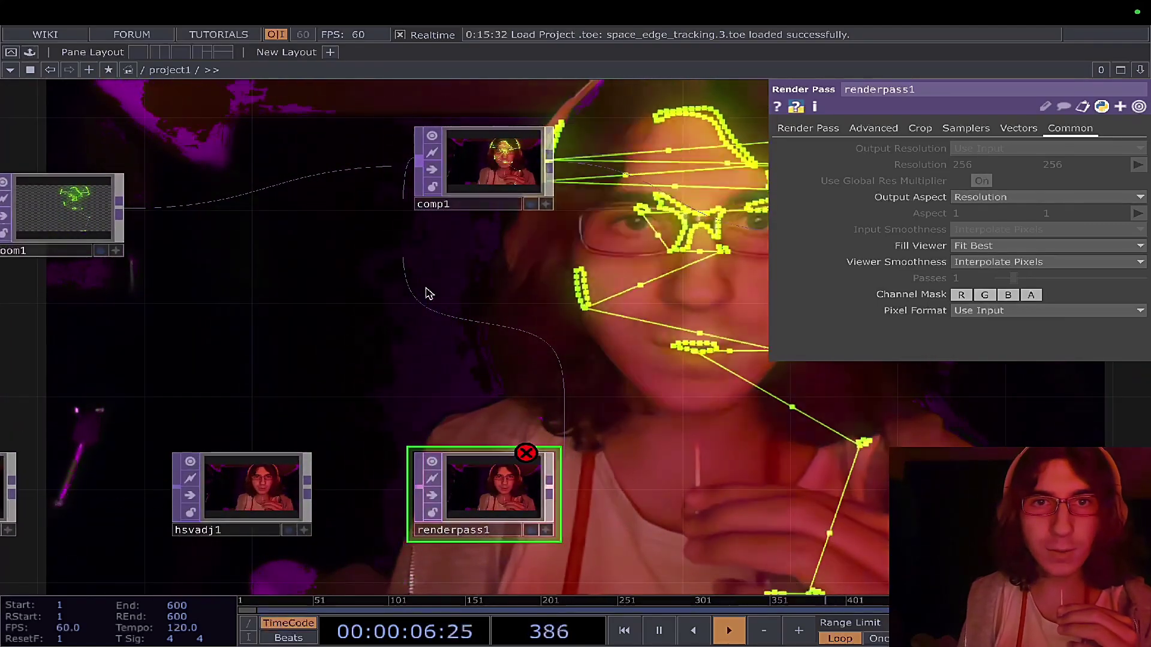
{"action": "left_click", "coordinate": [485, 200]}
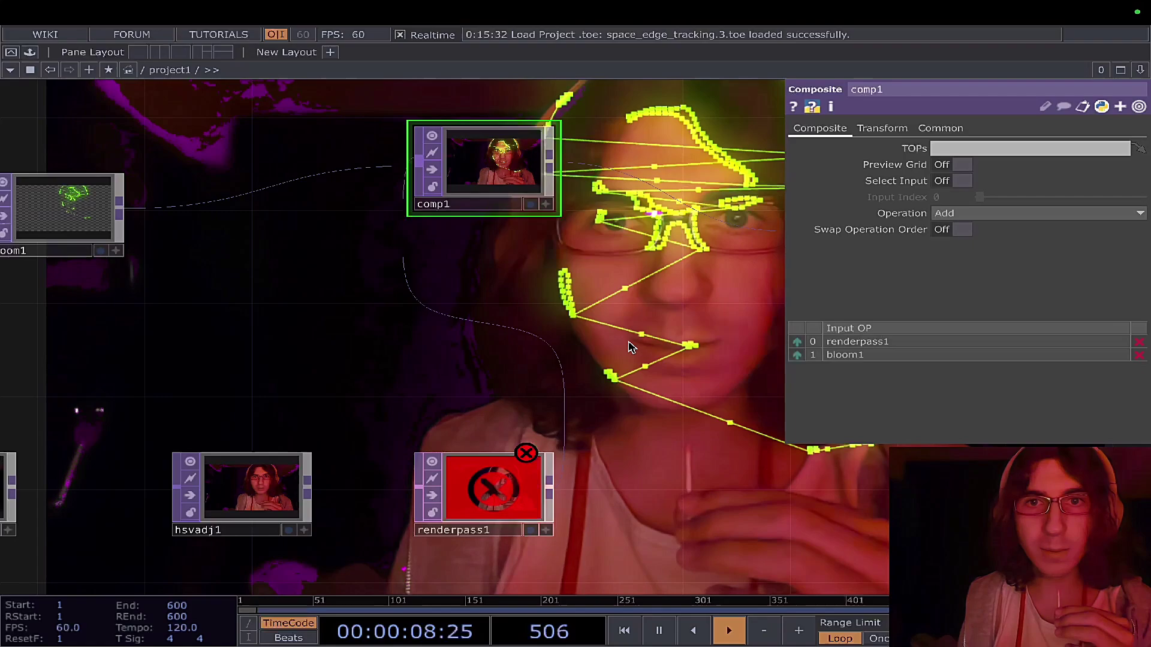
{"action": "left_click_drag", "start_coordinate": [632, 342], "coordinate": [531, 375]}
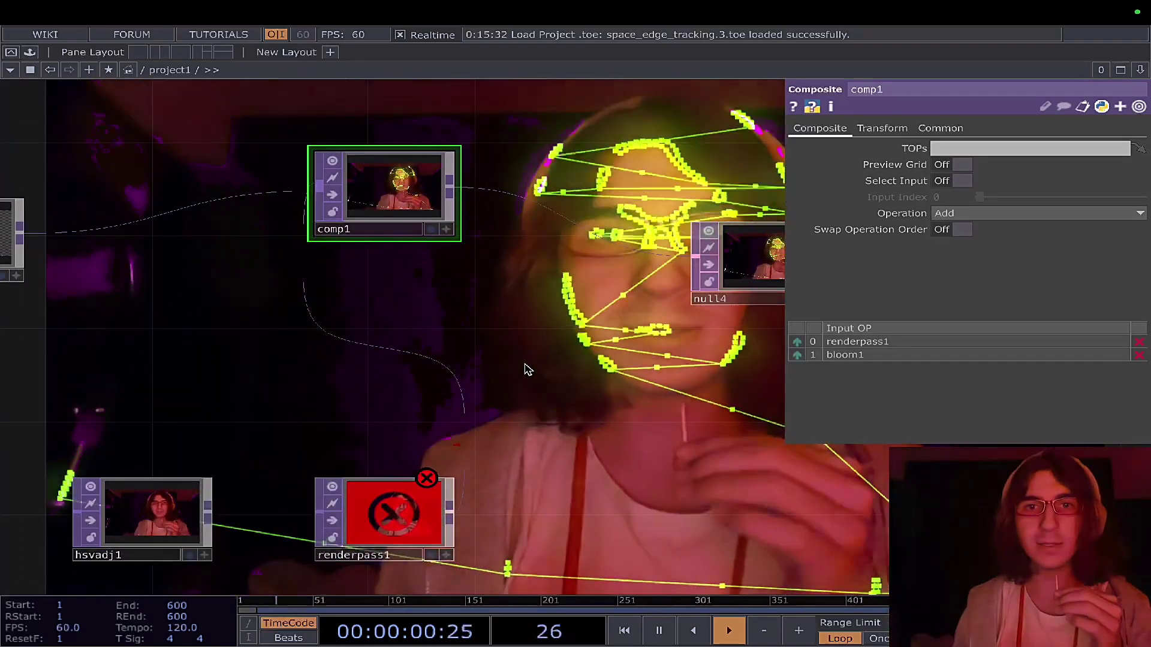
{"action": "scroll", "coordinate": [526, 366], "scroll_direction": "down", "scroll_amount": 3}
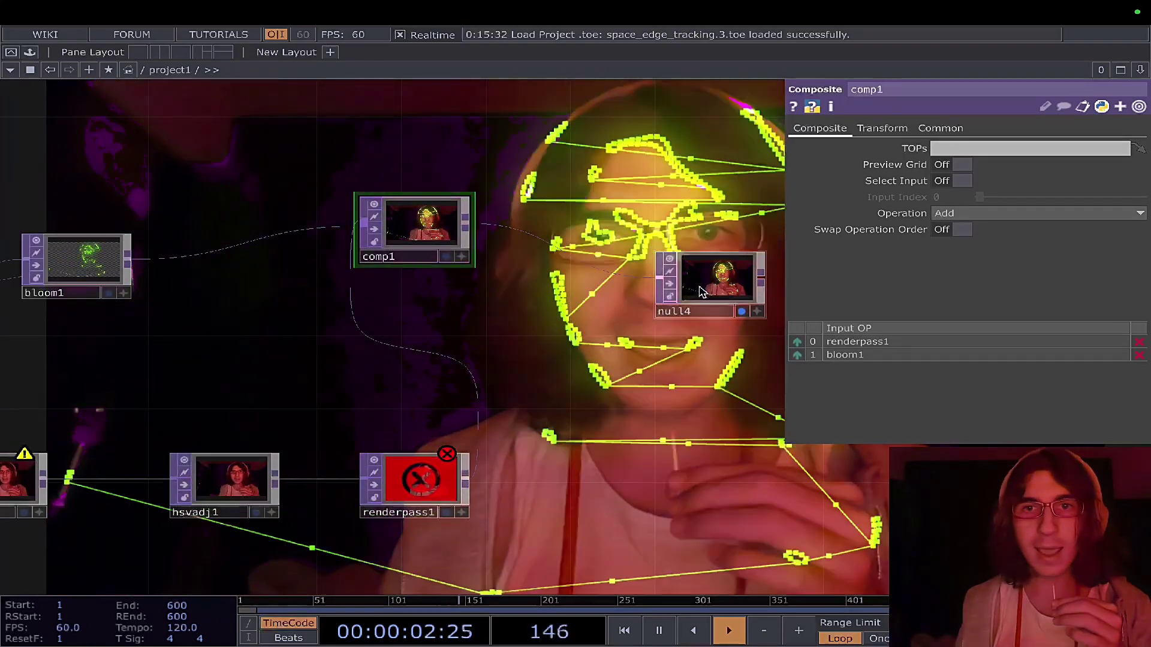
Open null4's final composite of green tracking outline over magenta webcam in a floating viewer.
{"action": "left_click", "coordinate": [703, 292]}
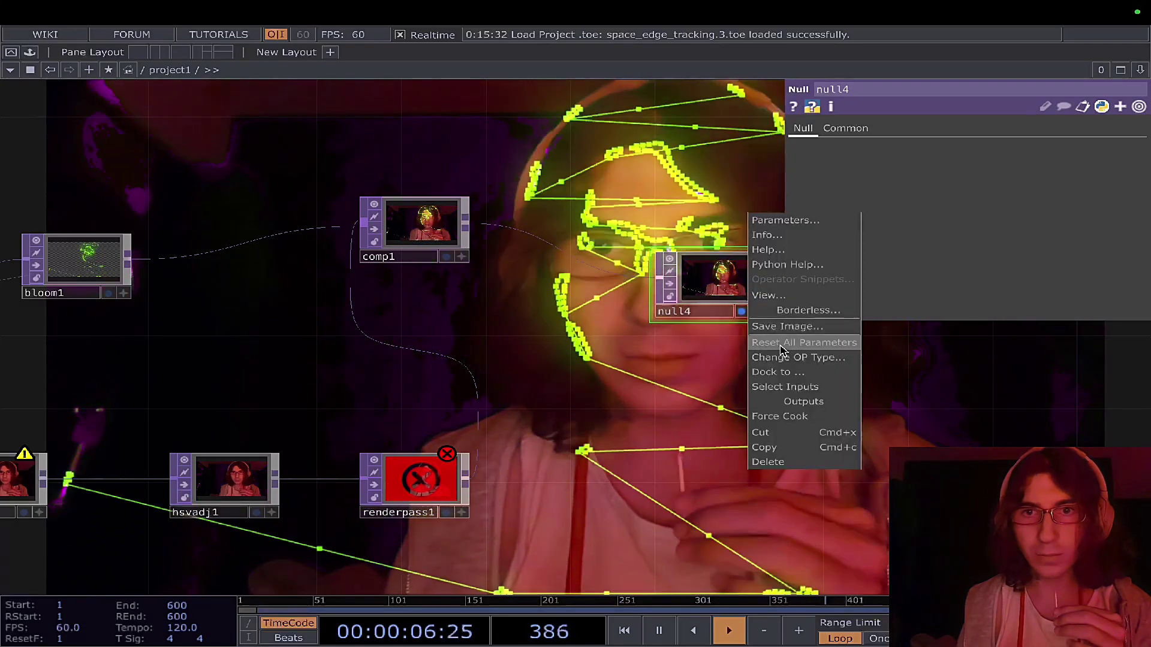
{"action": "left_click", "coordinate": [791, 299]}
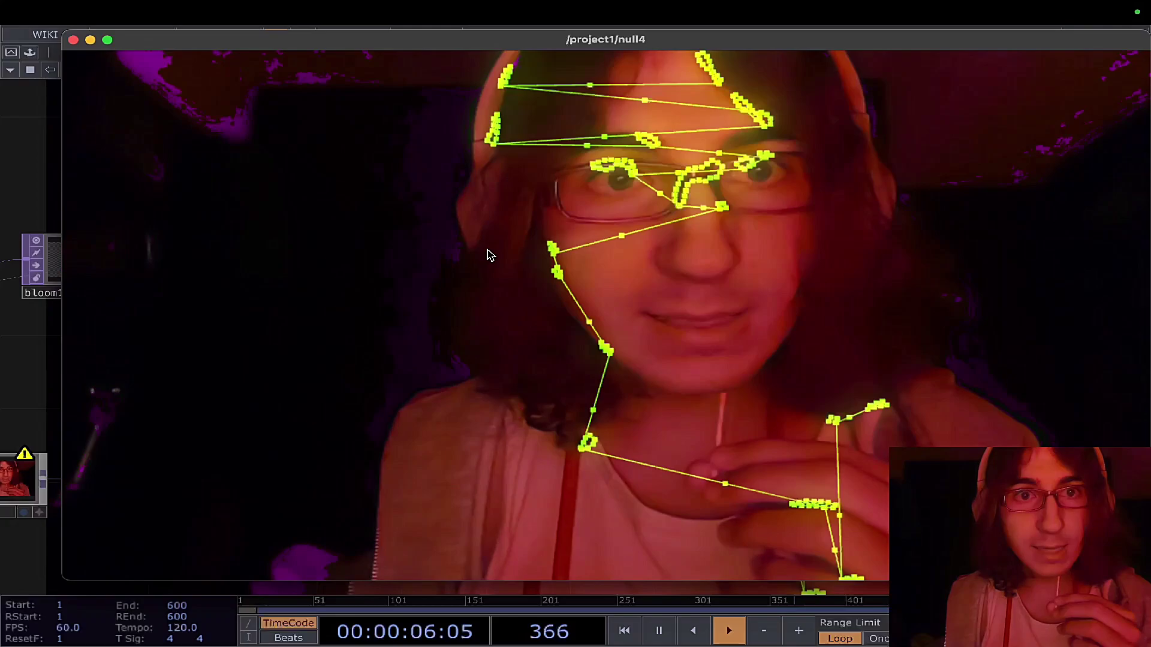
Close the /project1/null4 viewer window and zoom the network out and back in.
{"action": "left_click", "coordinate": [74, 40]}
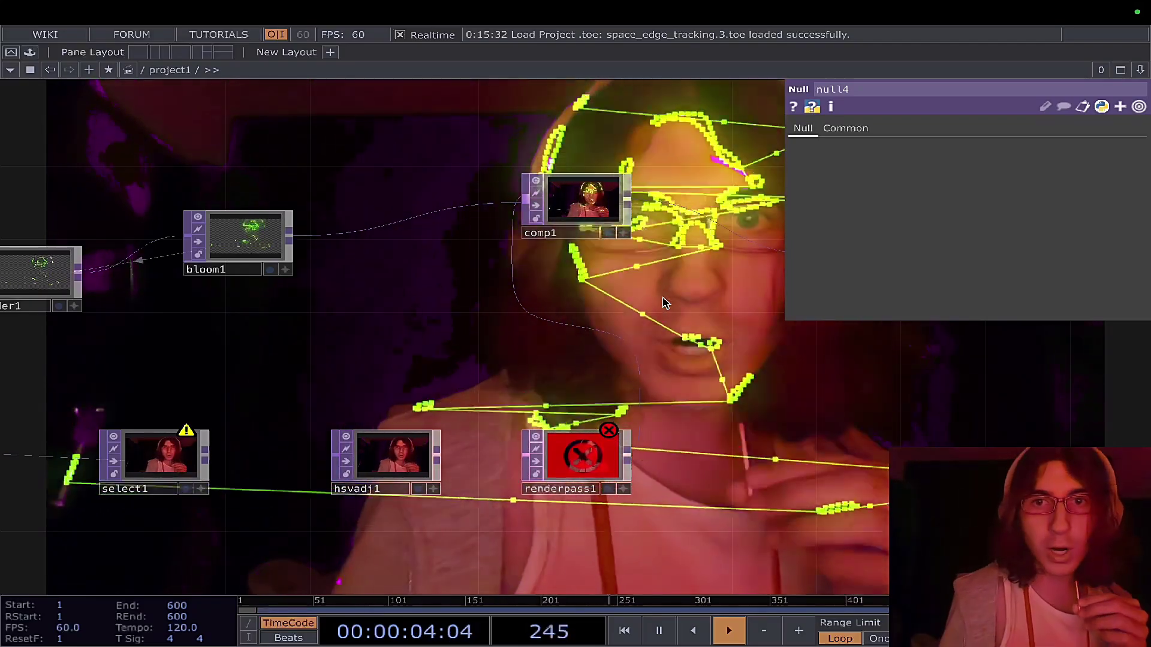
{"action": "scroll", "coordinate": [663, 296], "scroll_direction": "down", "scroll_amount": 10}
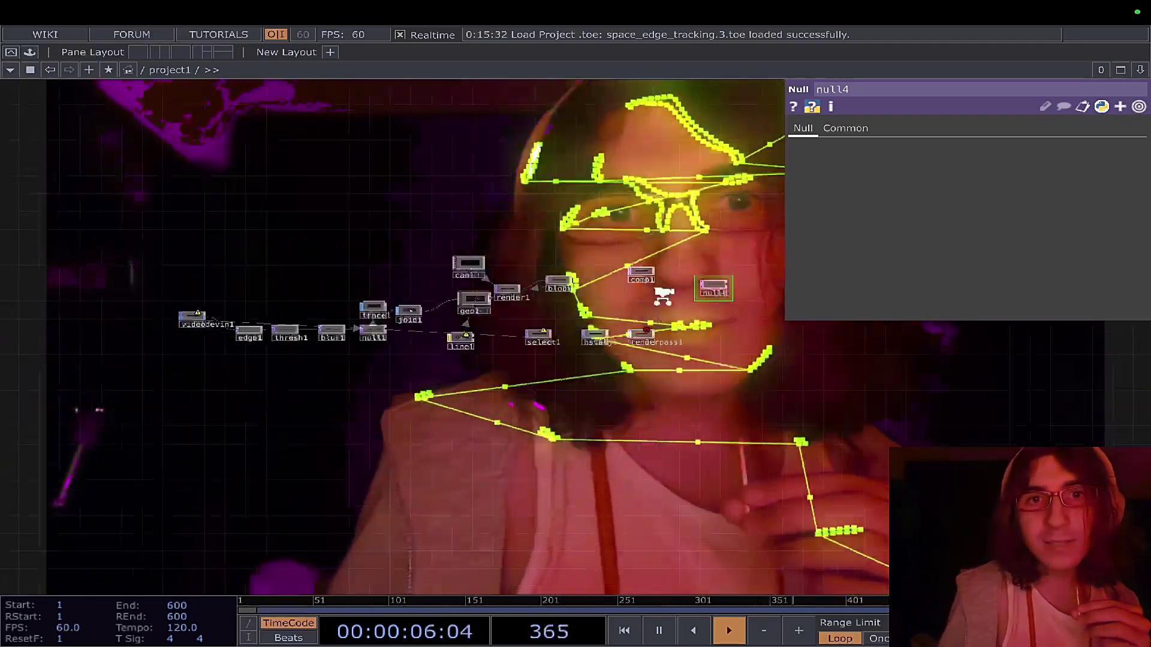
{"action": "scroll", "coordinate": [670, 221], "scroll_direction": "up", "scroll_amount": 10}
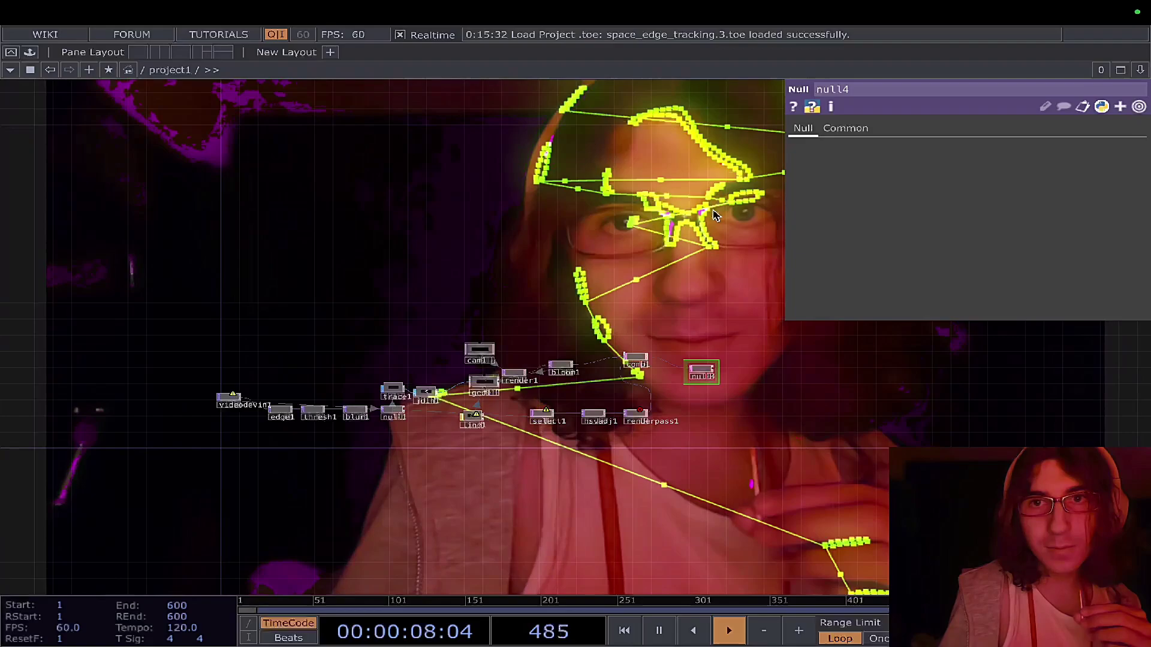